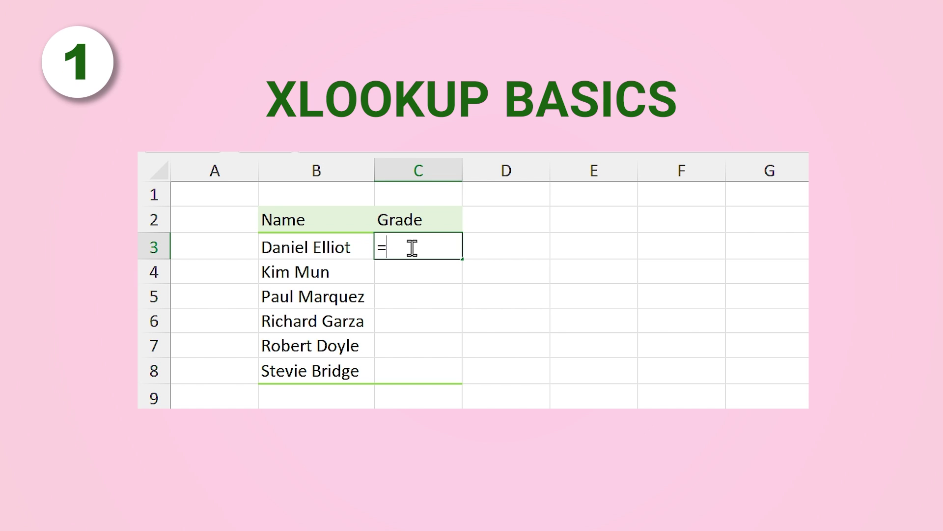
Start an XLOOKUP formula in the first Grade cell, C3
{"action": "type", "text": "xl"}
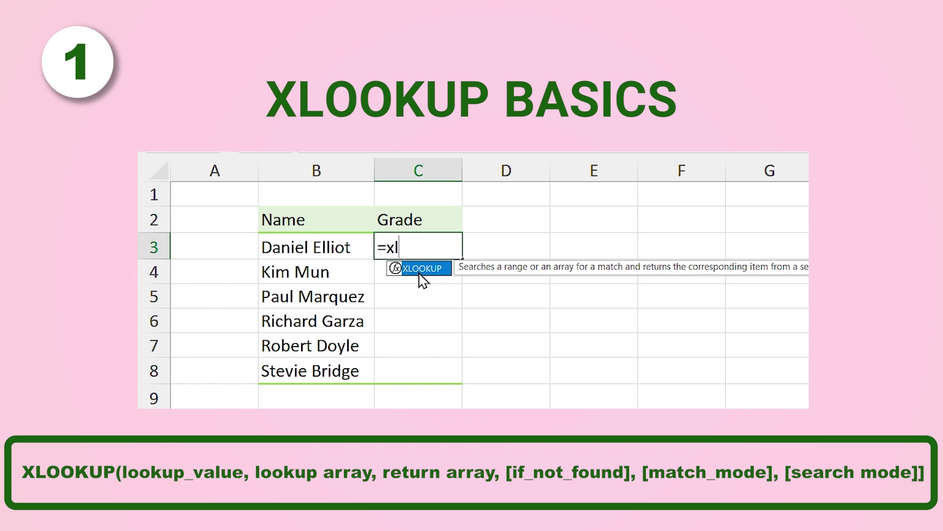
{"action": "double_click", "coordinate": [412, 269]}
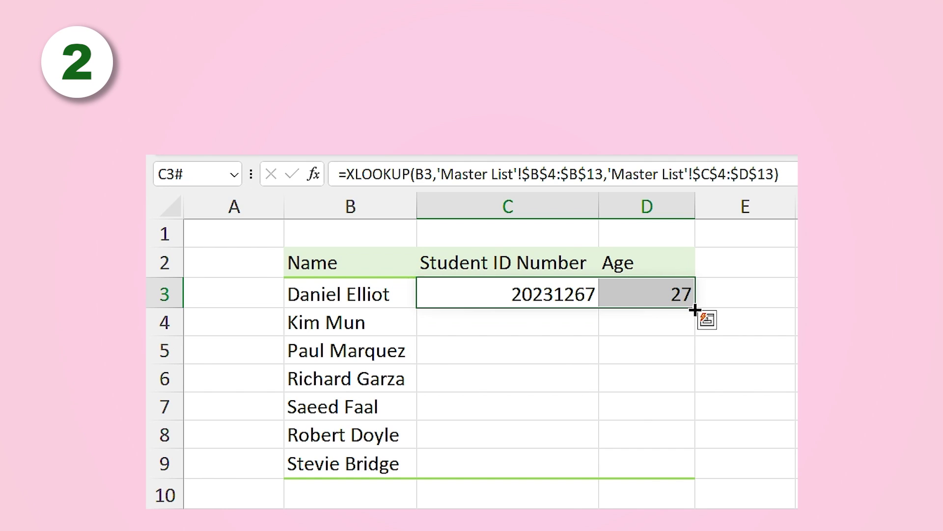
Fill the student ID and age lookup from C3:D3 down through row 9 and select cell C7
{"action": "left_click_drag", "start_coordinate": [694, 307], "coordinate": [692, 465]}
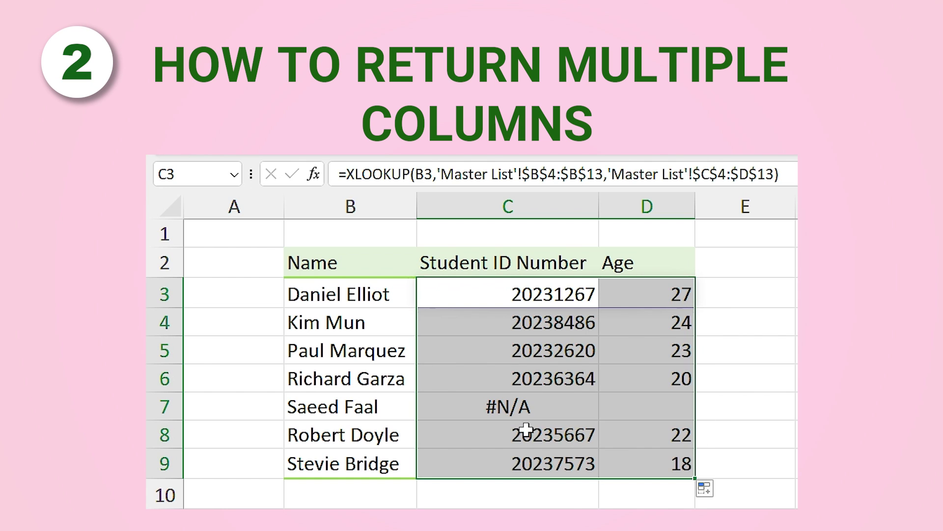
{"action": "left_click", "coordinate": [473, 406]}
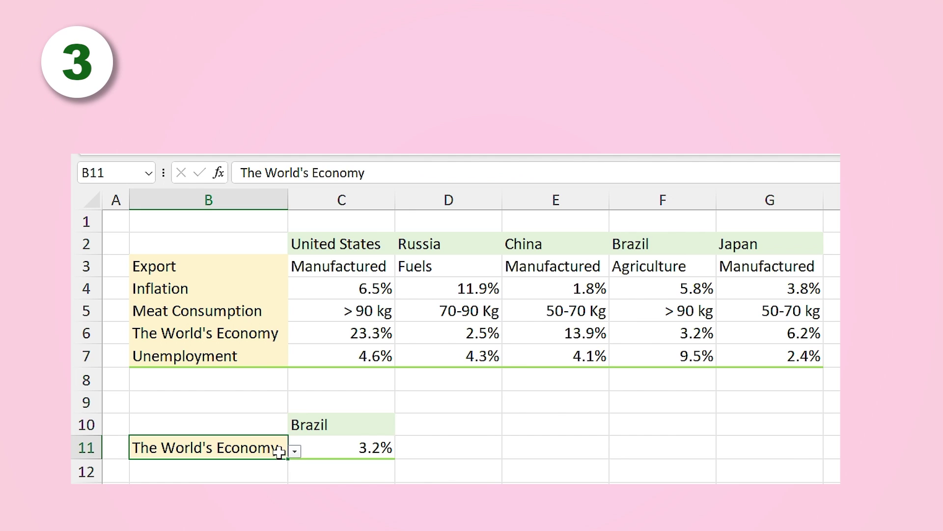
Set the two-way lookup's category in B11 to Inflation and choose another country in C10
{"action": "left_click", "coordinate": [295, 451]}
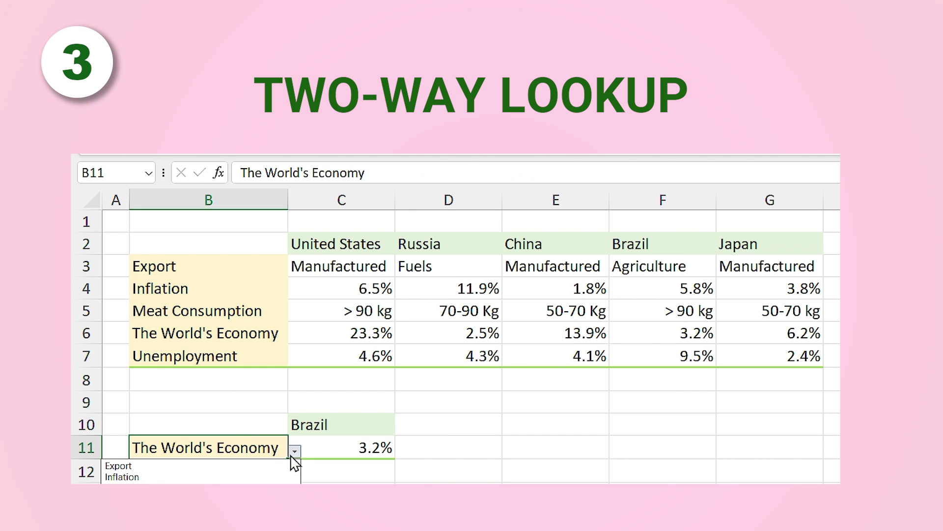
{"action": "left_click", "coordinate": [162, 477]}
{"action": "left_click", "coordinate": [352, 425]}
{"action": "left_click", "coordinate": [402, 428]}
{"action": "left_click", "coordinate": [299, 464]}
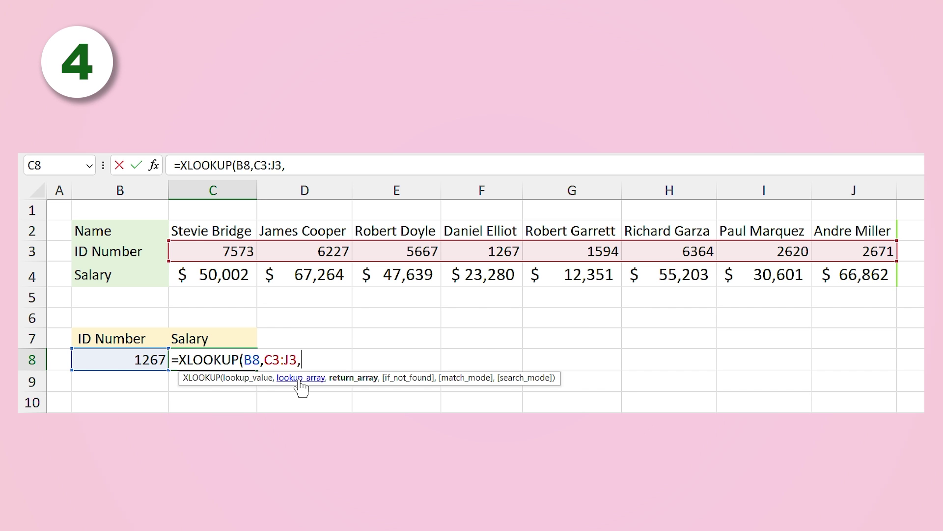
Supply the salary row C4:J4 as the return array of the XLOOKUP formula in C8
{"action": "left_click_drag", "start_coordinate": [211, 276], "coordinate": [836, 274]}
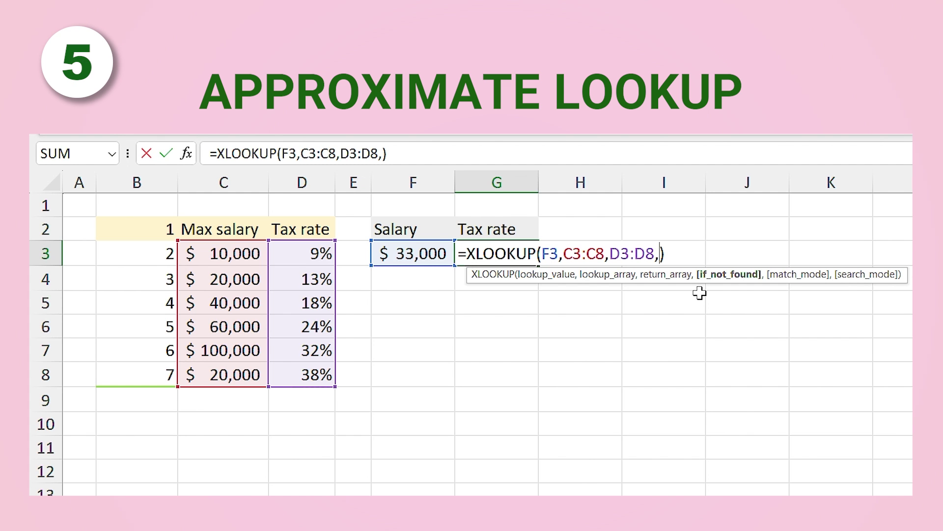
Leave the if_not_found argument empty in the tax rate XLOOKUP in G3 and advance to match_mode
{"action": "type", "text": ","}
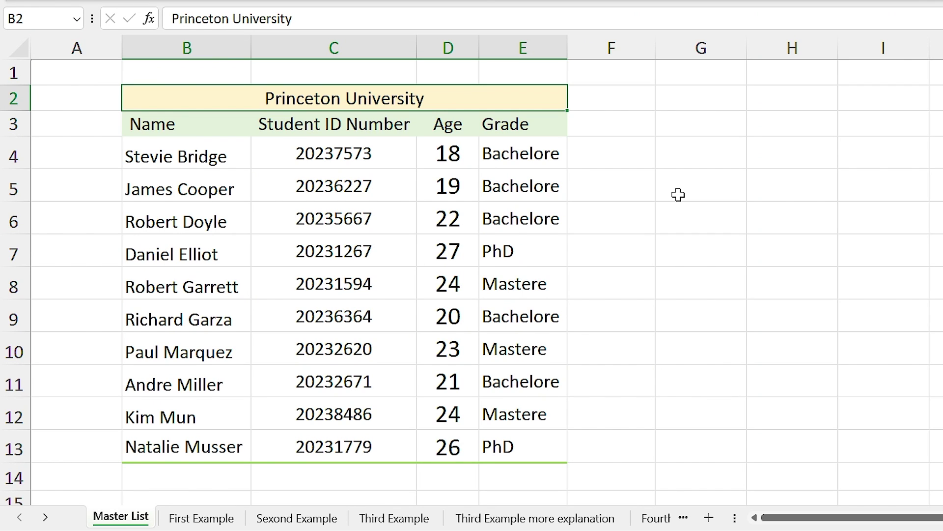
On the First Example sheet, start an XLOOKUP formula in C3 with B3 as the lookup value
{"action": "left_click", "coordinate": [200, 518]}
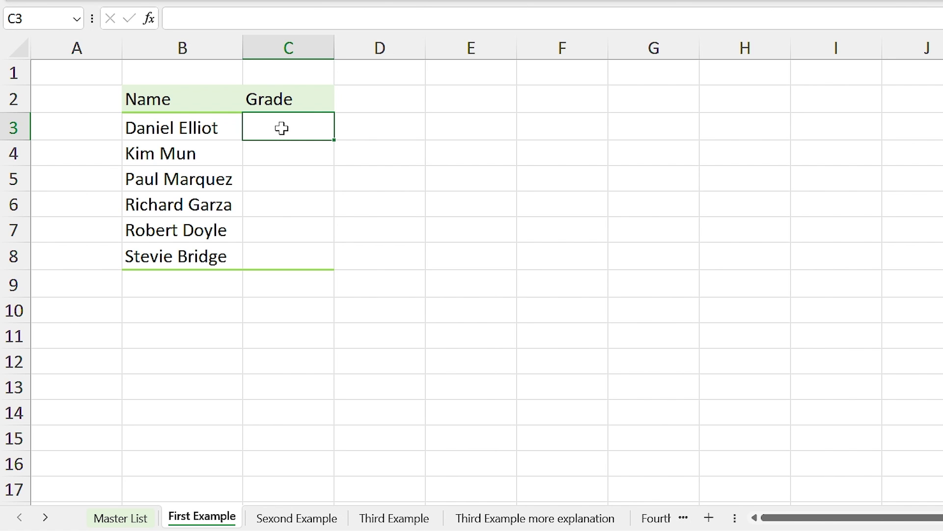
{"action": "type", "text": "="}
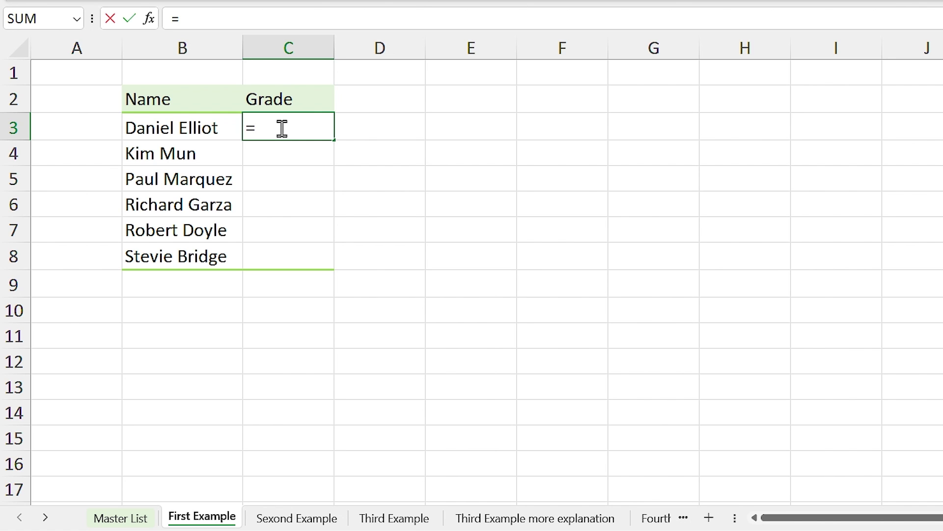
{"action": "type", "text": "xl"}
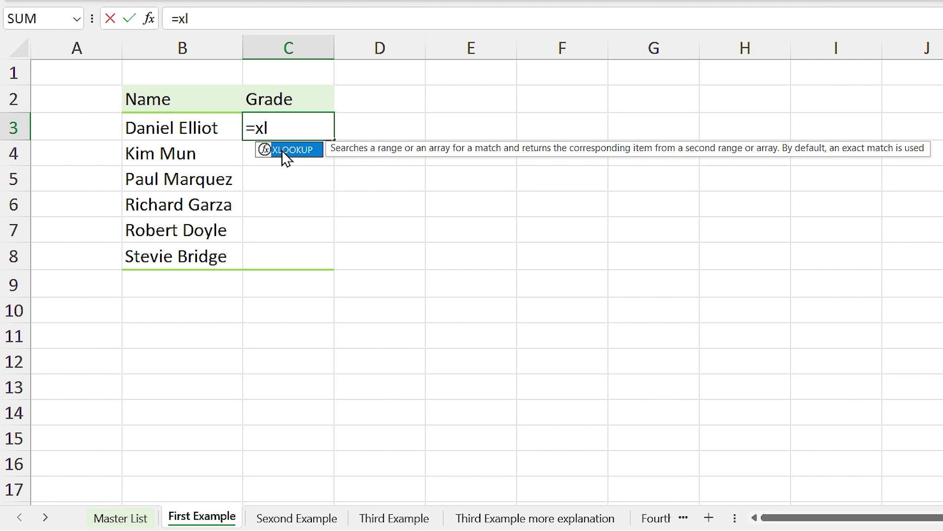
{"action": "double_click", "coordinate": [282, 150]}
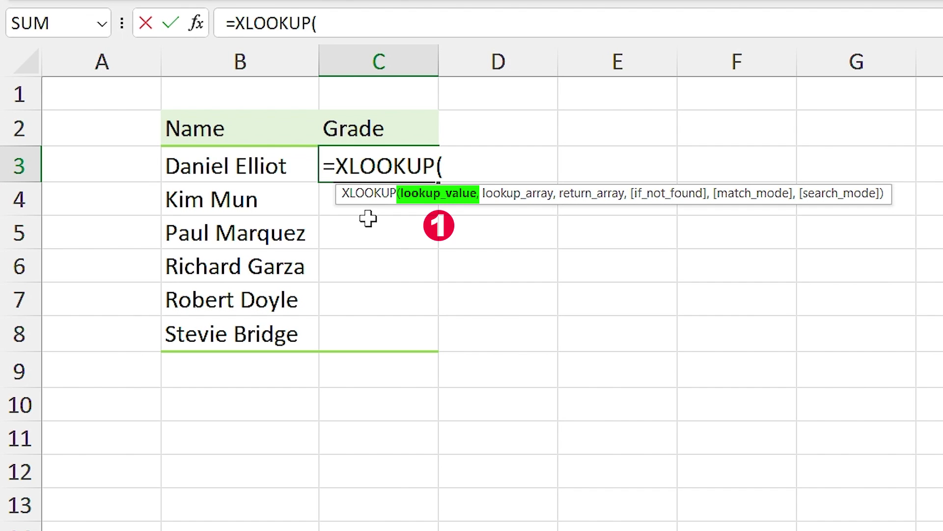
{"action": "left_click", "coordinate": [233, 168]}
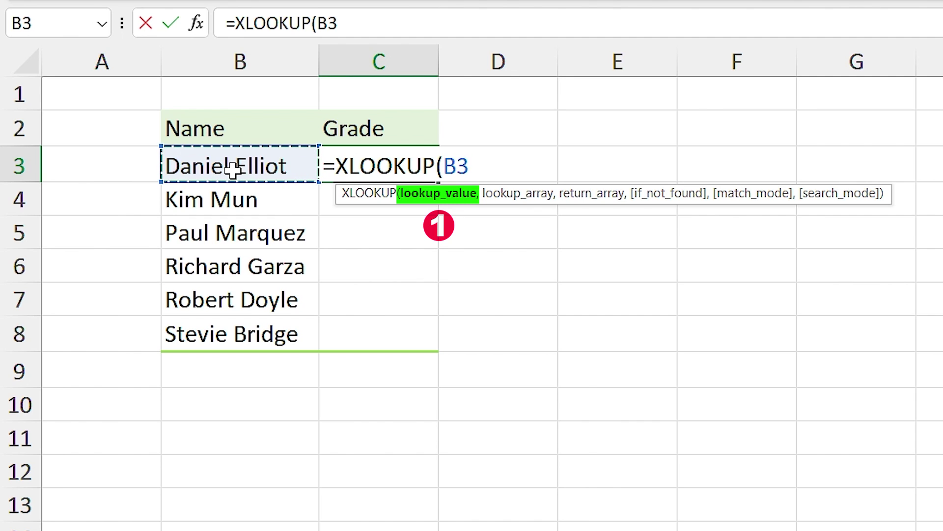
{"action": "type", "text": ","}
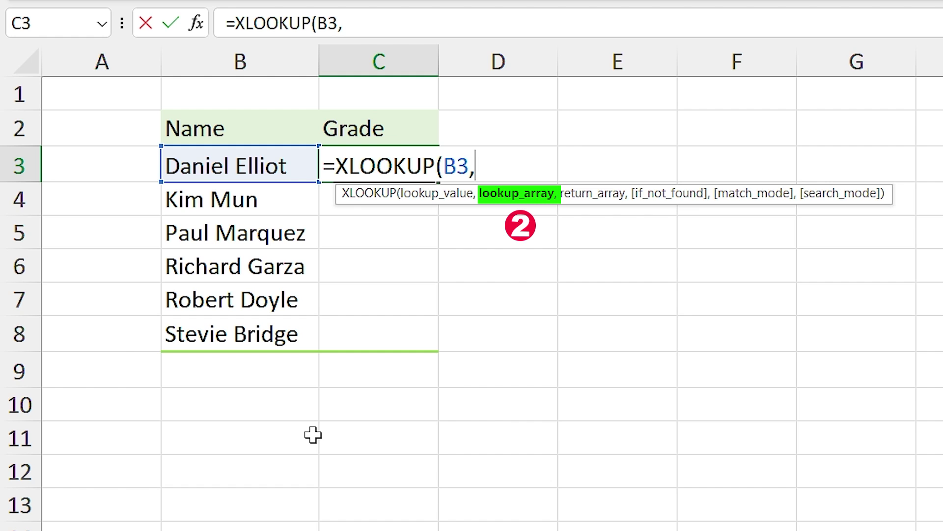
Complete the C3 formula with Master List B4:B13 as the lookup array and E4:E13 as the return array
{"action": "left_click", "coordinate": [119, 516]}
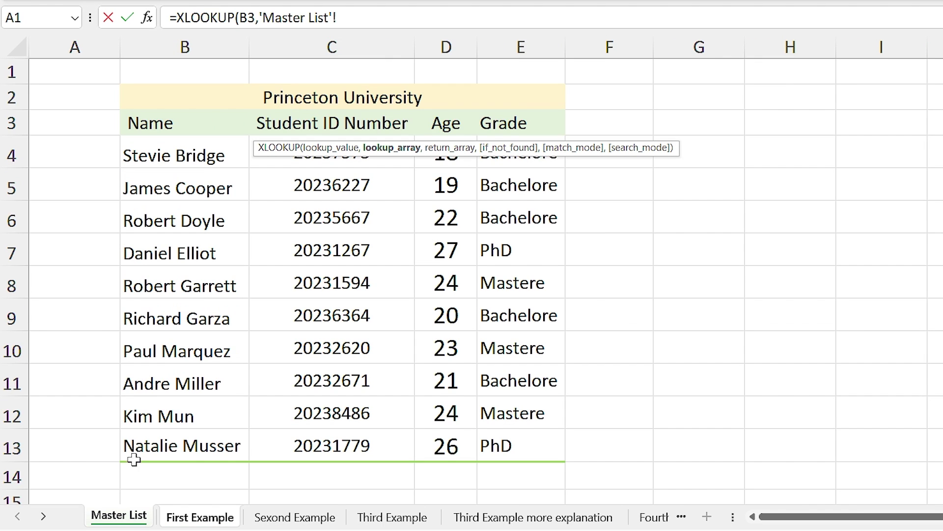
{"action": "left_click_drag", "start_coordinate": [568, 148], "coordinate": [439, 71]}
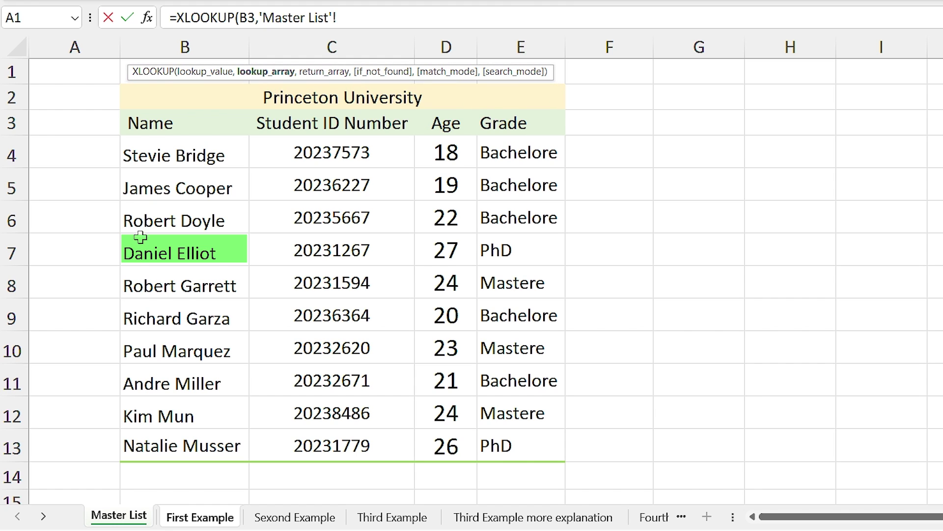
{"action": "left_click_drag", "start_coordinate": [163, 158], "coordinate": [176, 438]}
{"action": "type", "text": ","}
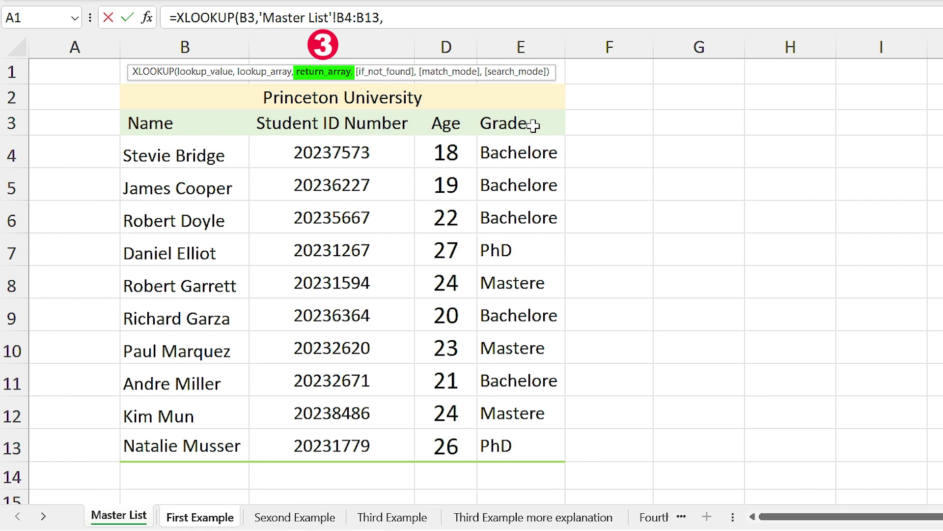
{"action": "left_click_drag", "start_coordinate": [500, 156], "coordinate": [508, 444]}
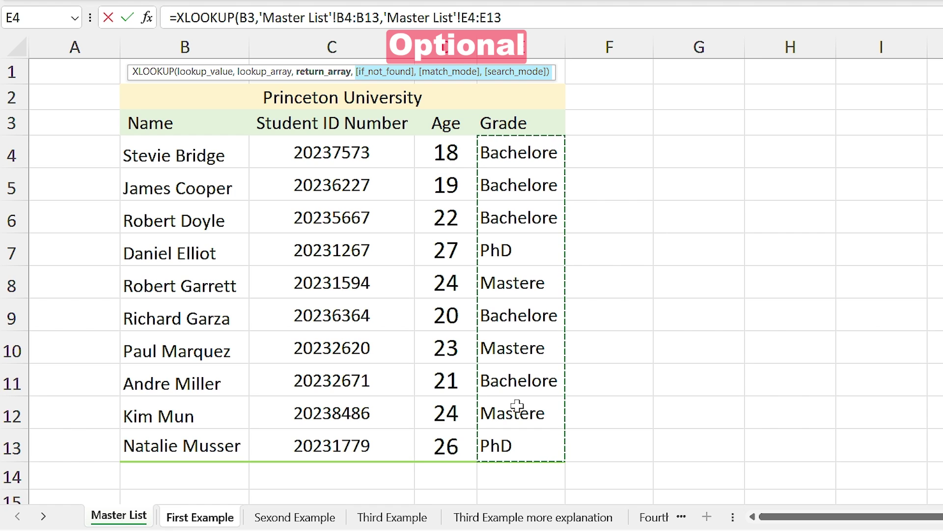
{"action": "key", "text": "Escape"}
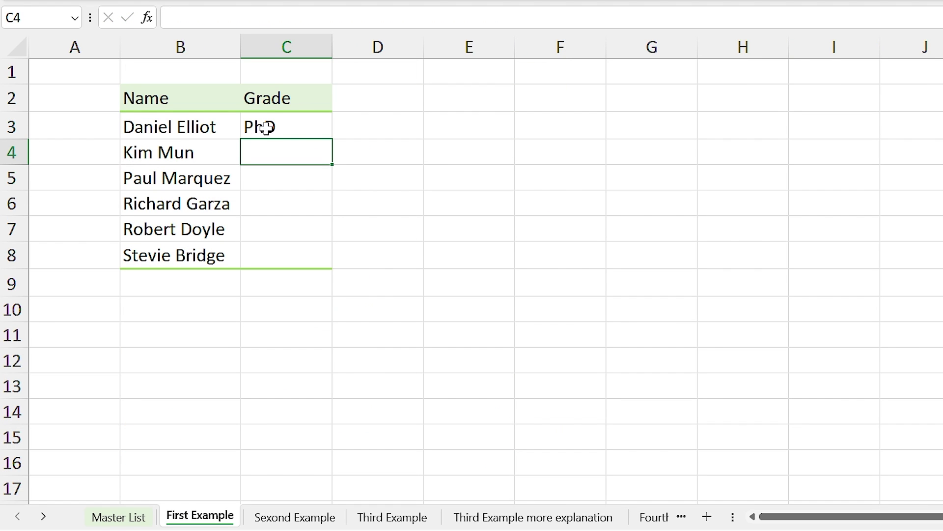
Compare the first student's name and grade in B3:C3 with the matching record on the Master List sheet
{"action": "left_click_drag", "start_coordinate": [192, 118], "coordinate": [265, 131]}
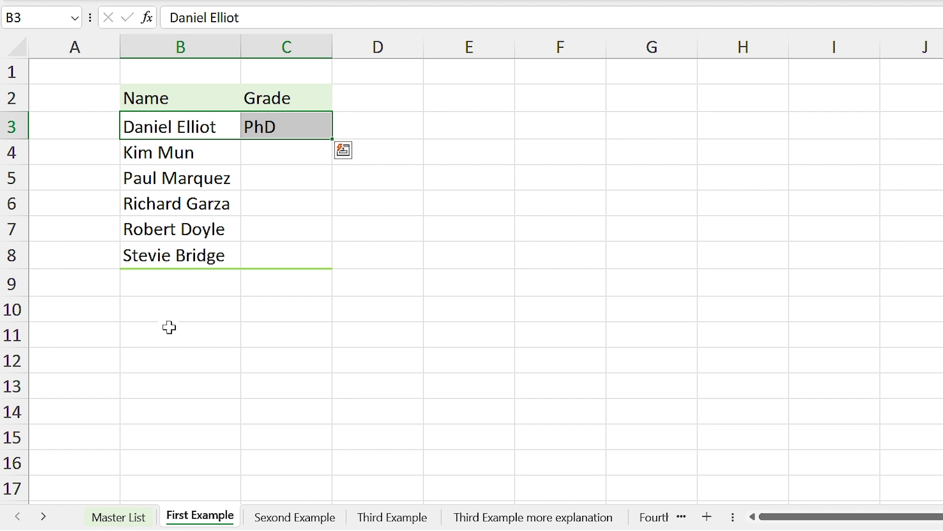
{"action": "left_click", "coordinate": [118, 517]}
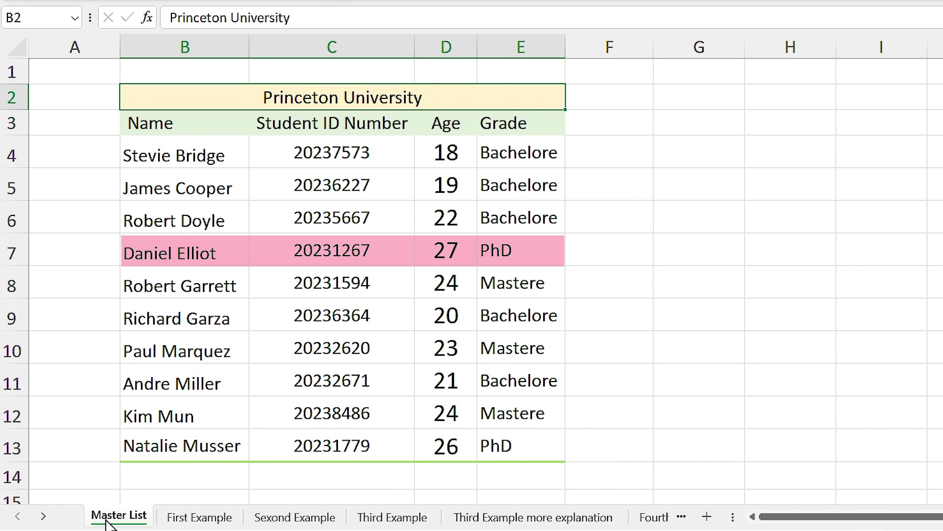
{"action": "left_click", "coordinate": [199, 517]}
Try to fill the grade formula with relative references from C3 down to C8, and undo the fill
{"action": "left_click_drag", "start_coordinate": [331, 157], "coordinate": [327, 268]}
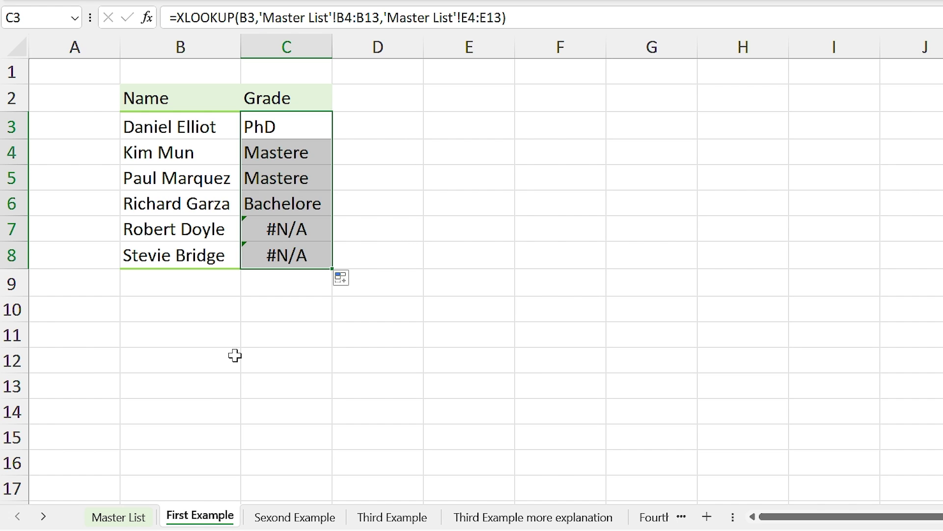
{"action": "key", "text": "ctrl+z"}
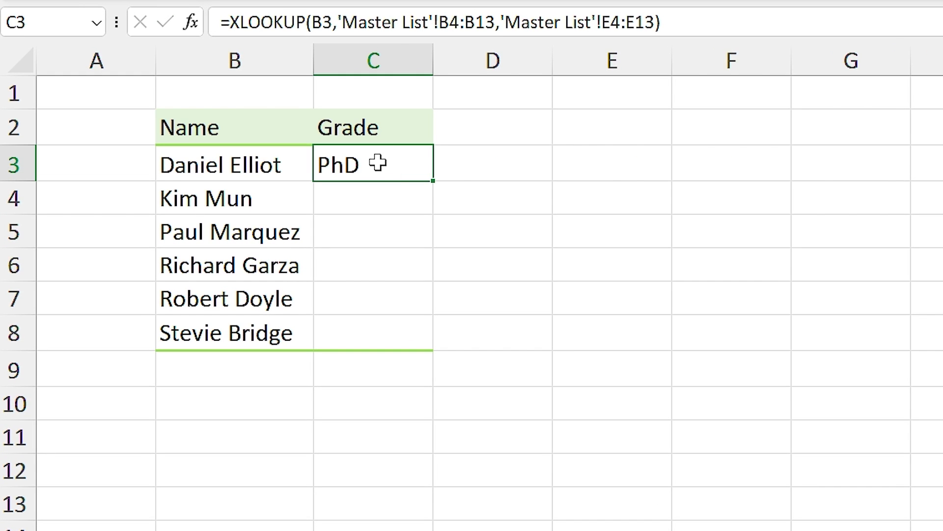
Make C3's lookup and return arrays absolute as $B$4:$B$13 and $E$4:$E$13, and fill the formula down to C8
{"action": "double_click", "coordinate": [378, 163]}
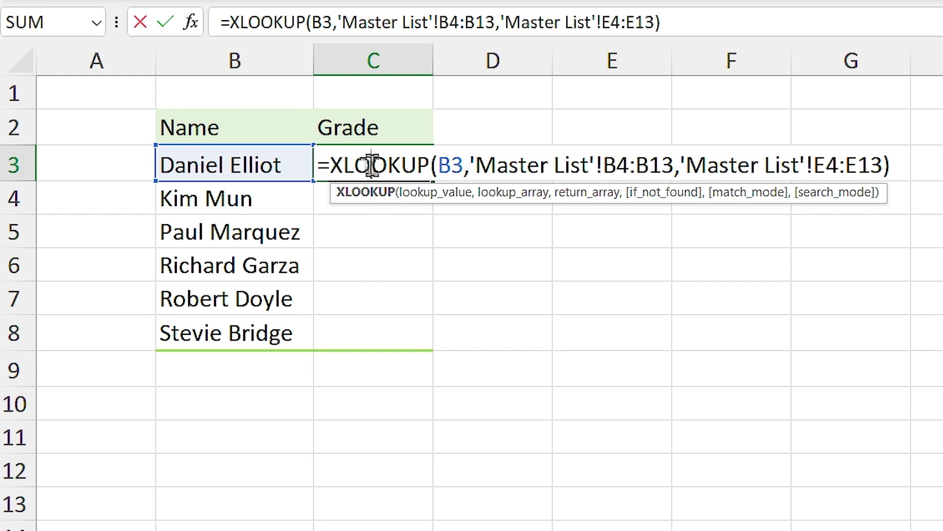
{"action": "left_click", "coordinate": [514, 197]}
{"action": "key", "text": "F4"}
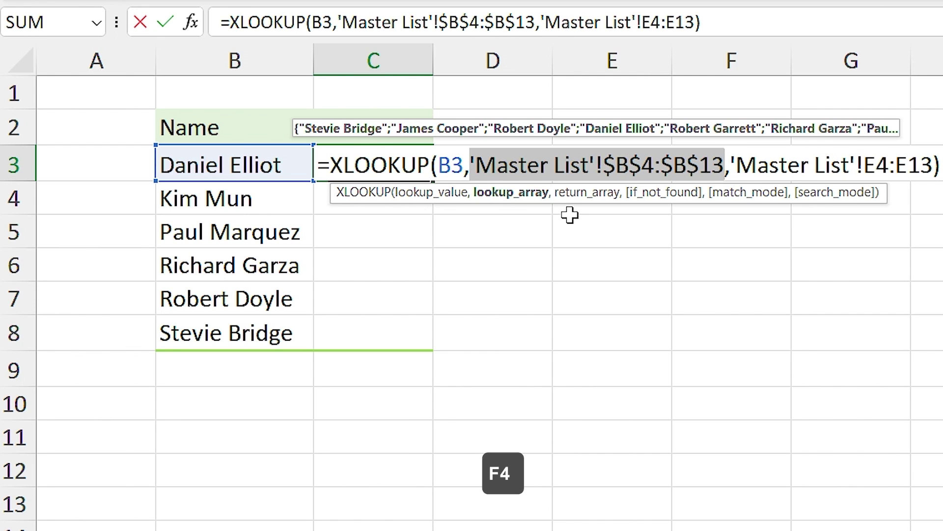
{"action": "left_click", "coordinate": [574, 196]}
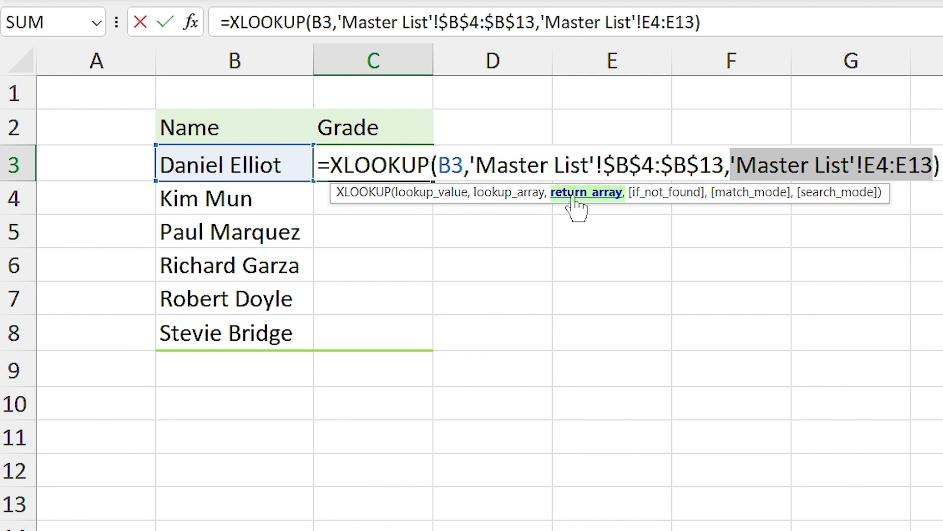
{"action": "key", "text": "F4"}
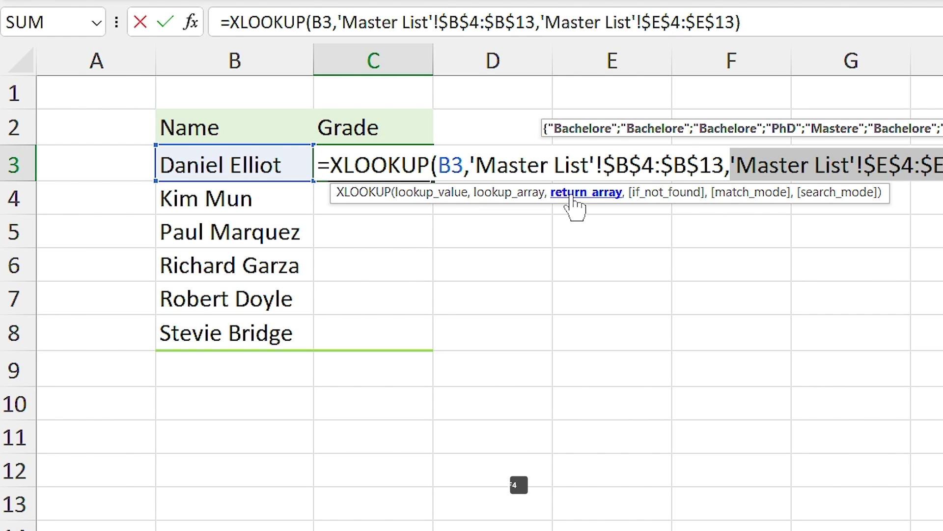
{"action": "key", "text": "Return"}
{"action": "left_click", "coordinate": [362, 172]}
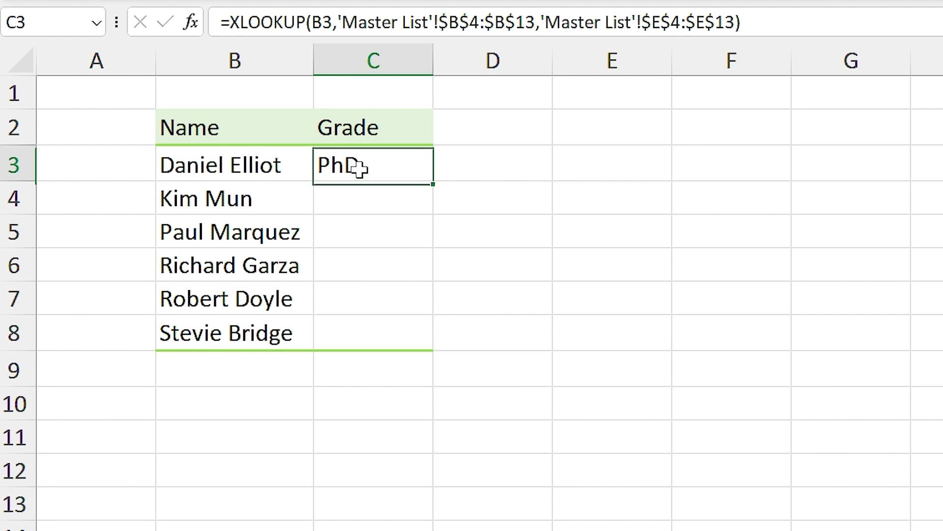
{"action": "left_click_drag", "start_coordinate": [437, 180], "coordinate": [432, 341]}
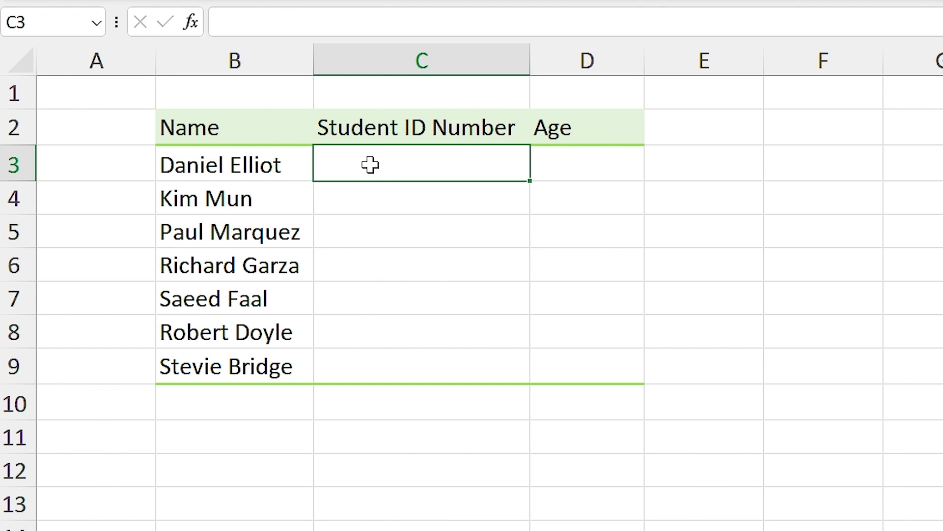
Start an XLOOKUP formula in the Student ID Number cell C3 with B3 as the lookup value
{"action": "type", "text": "=xl"}
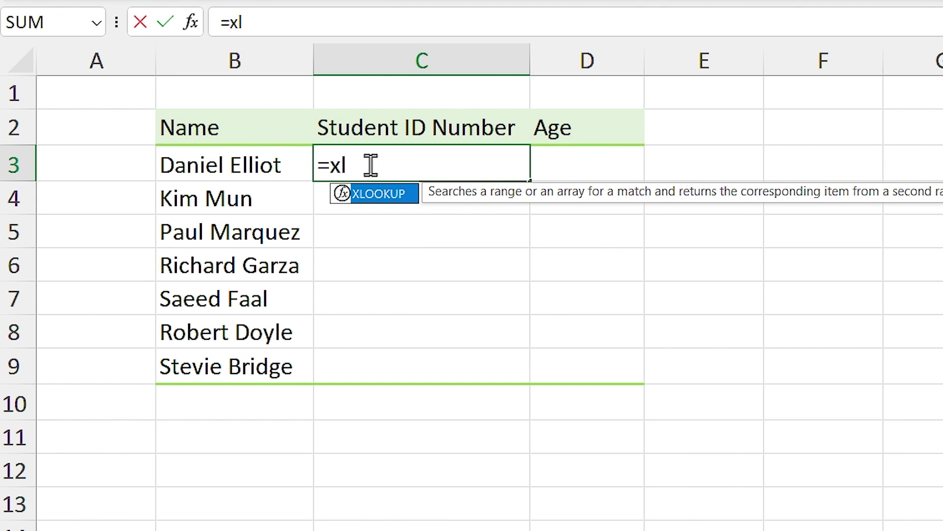
{"action": "double_click", "coordinate": [374, 194]}
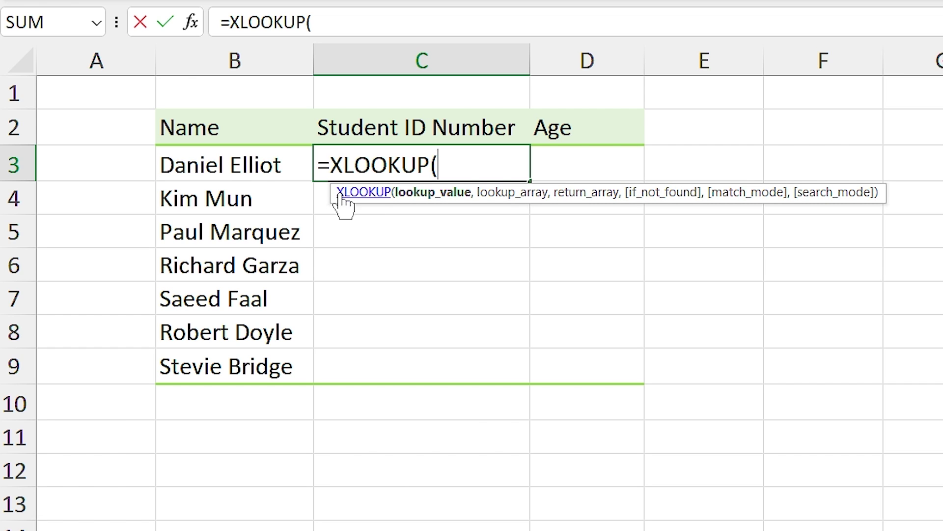
{"action": "left_click", "coordinate": [223, 164]}
{"action": "type", "text": ","}
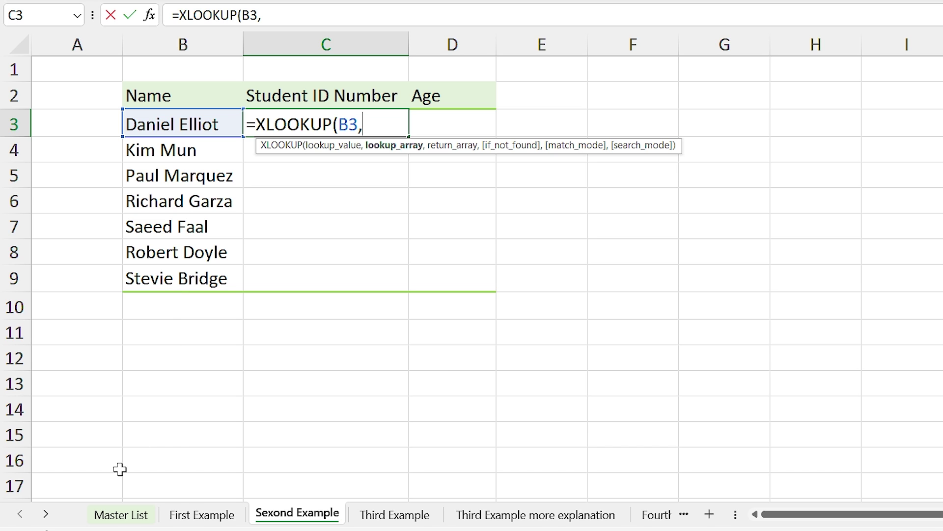
Supply the Master List names as the lookup array with absolute references, $B$4:$B$13
{"action": "left_click", "coordinate": [118, 516]}
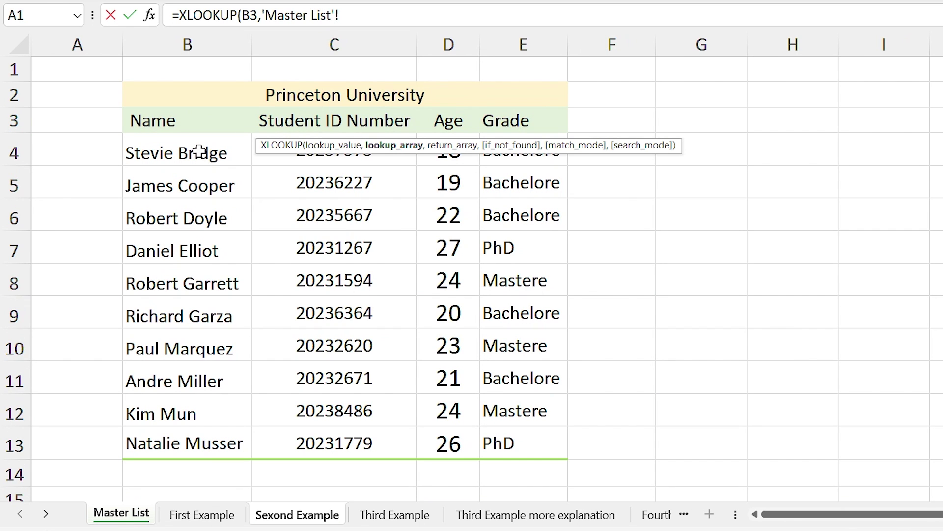
{"action": "left_click_drag", "start_coordinate": [199, 151], "coordinate": [211, 431]}
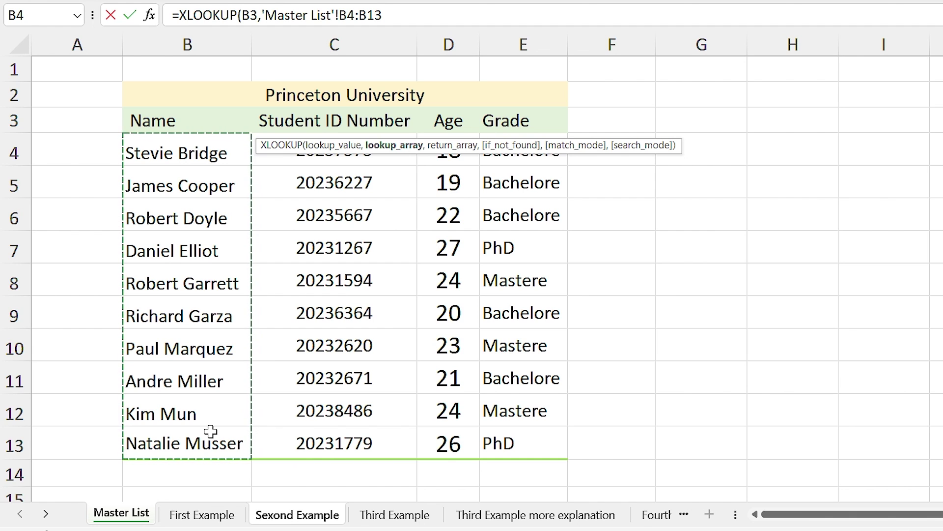
{"action": "key", "text": "F4"}
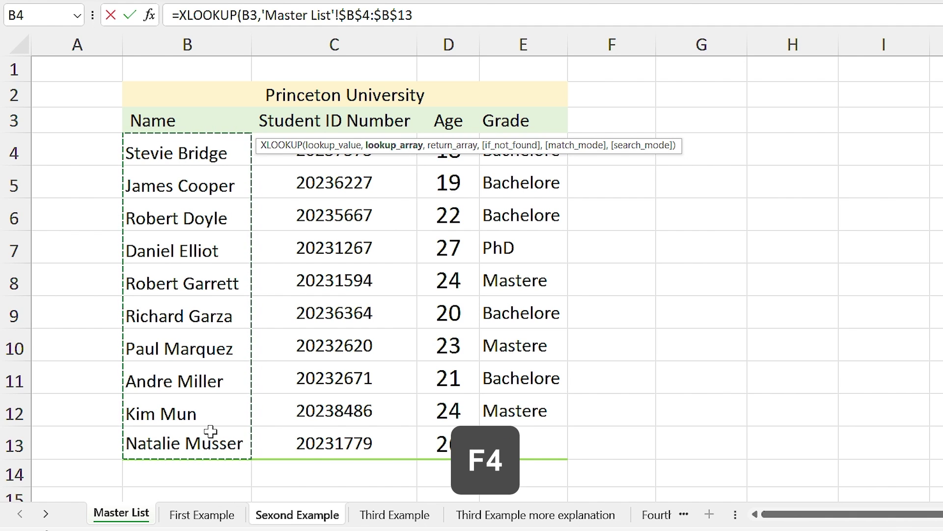
Supply the Master List ID and age columns as the absolute return array $C$4:$D$13 and enter the C3 formula
{"action": "type", "text": ","}
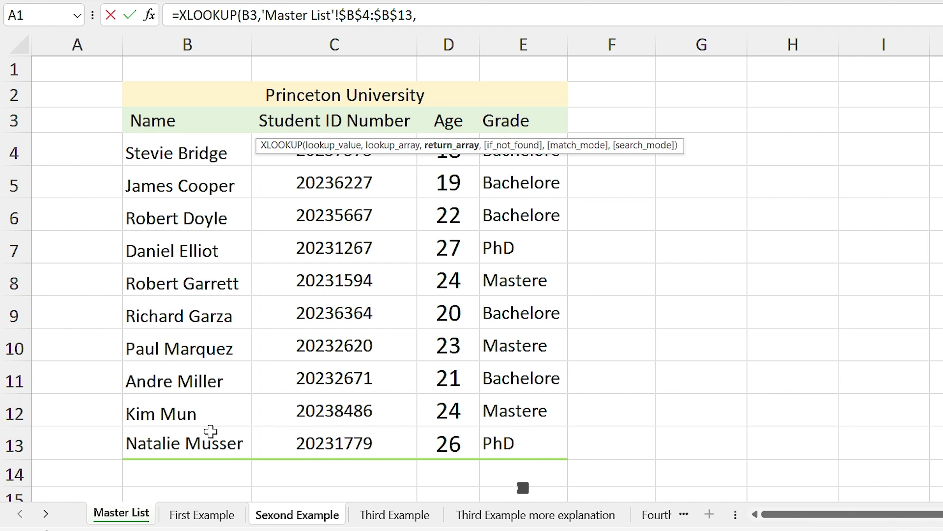
{"action": "left_click_drag", "start_coordinate": [642, 143], "coordinate": [513, 67]}
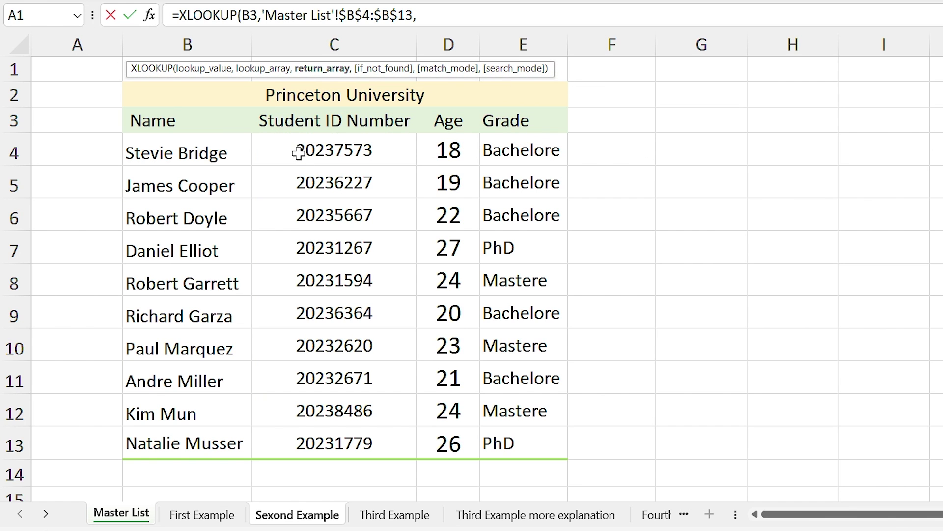
{"action": "left_click_drag", "start_coordinate": [325, 152], "coordinate": [436, 434]}
{"action": "key", "text": "F4"}
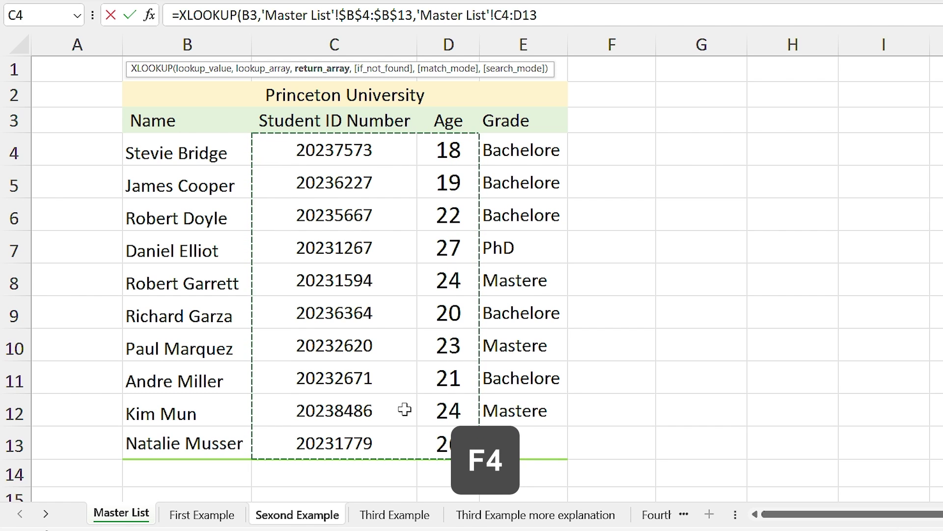
{"action": "key", "text": "F4"}
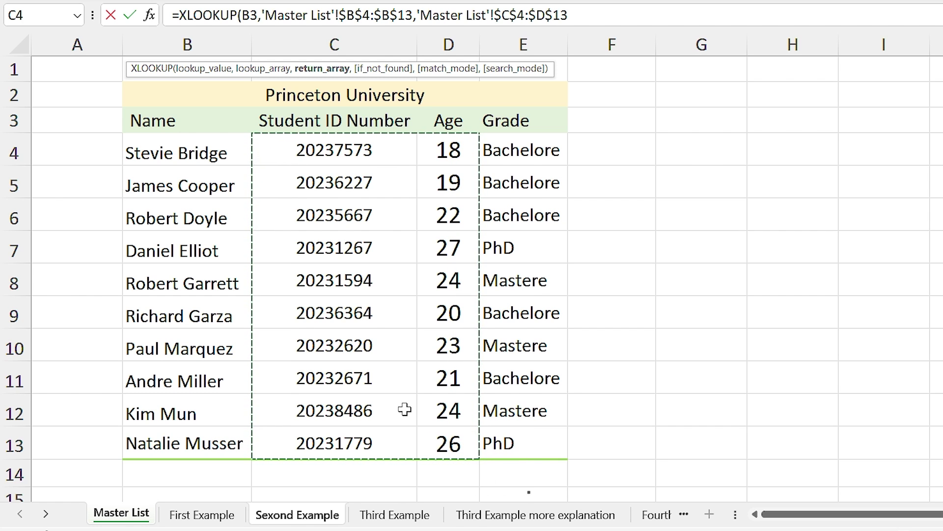
{"action": "key", "text": "Return"}
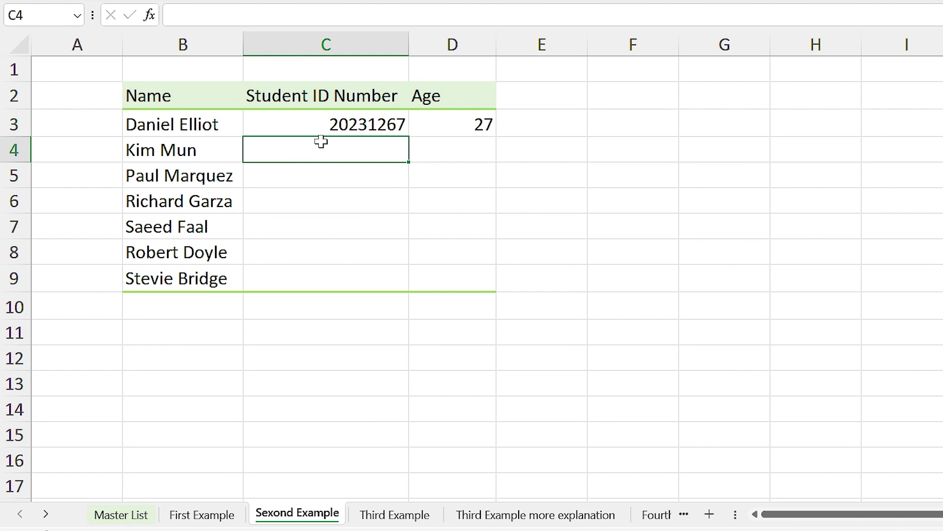
Try to fill the C3 XLOOKUP formula down to row 9 across the Student ID Number and Age columns
{"action": "left_click", "coordinate": [344, 125]}
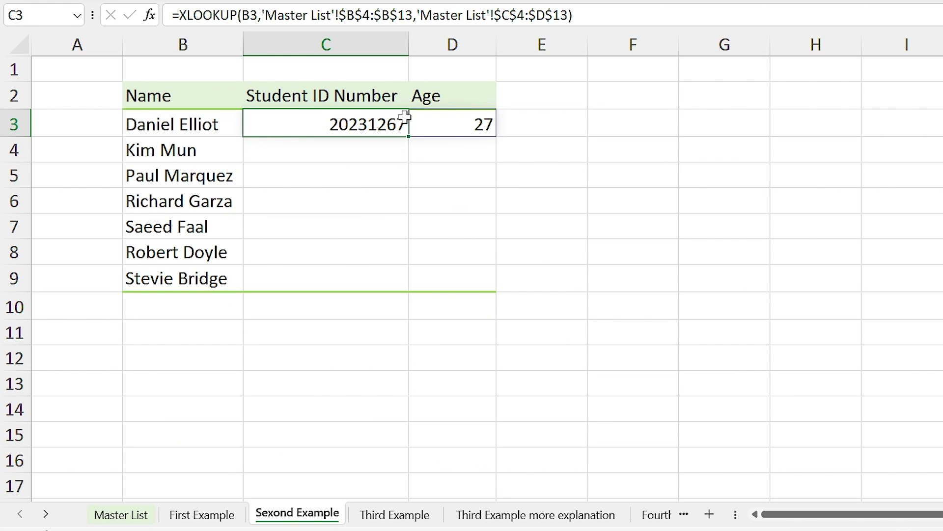
{"action": "left_click_drag", "start_coordinate": [496, 137], "coordinate": [491, 278]}
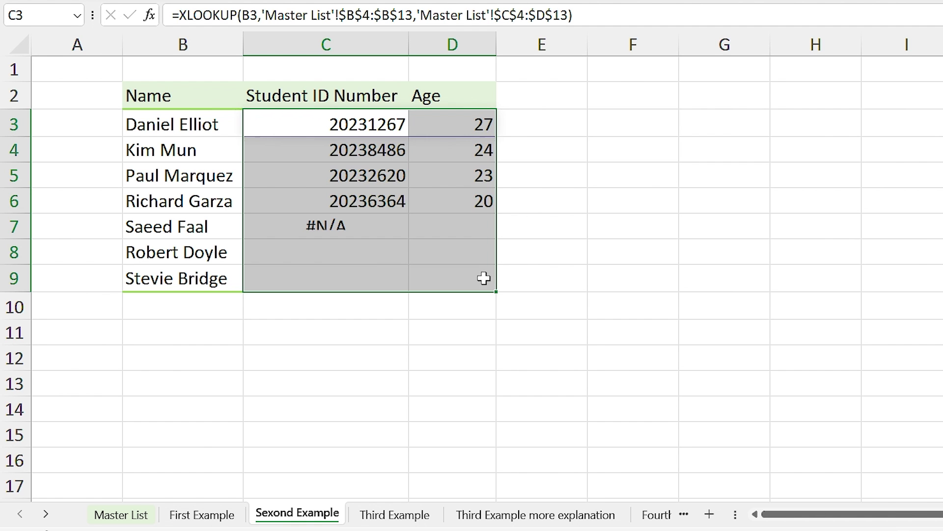
{"action": "left_click", "coordinate": [292, 228]}
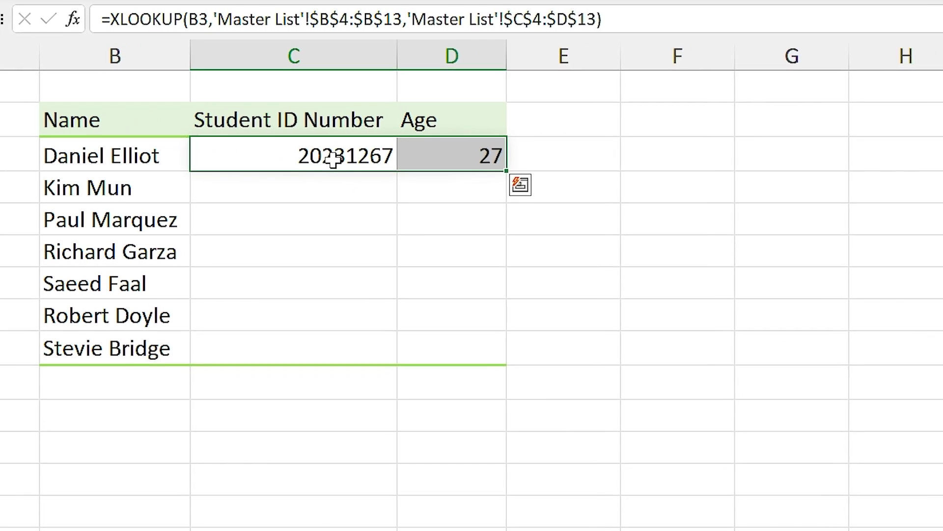
Add "not in the list" as the if_not_found argument in C3 and fill the formula down to row 9
{"action": "double_click", "coordinate": [298, 157]}
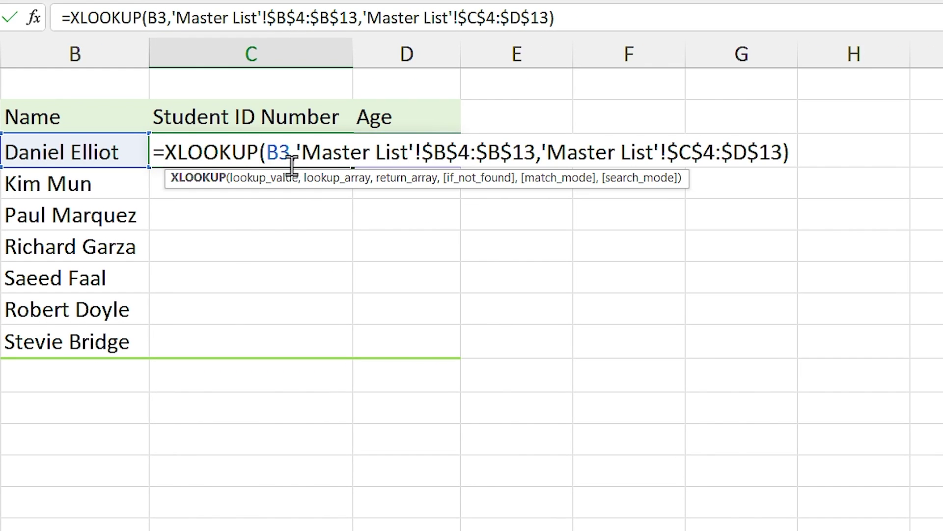
{"action": "left_click", "coordinate": [781, 152]}
{"action": "type", "text": ","}
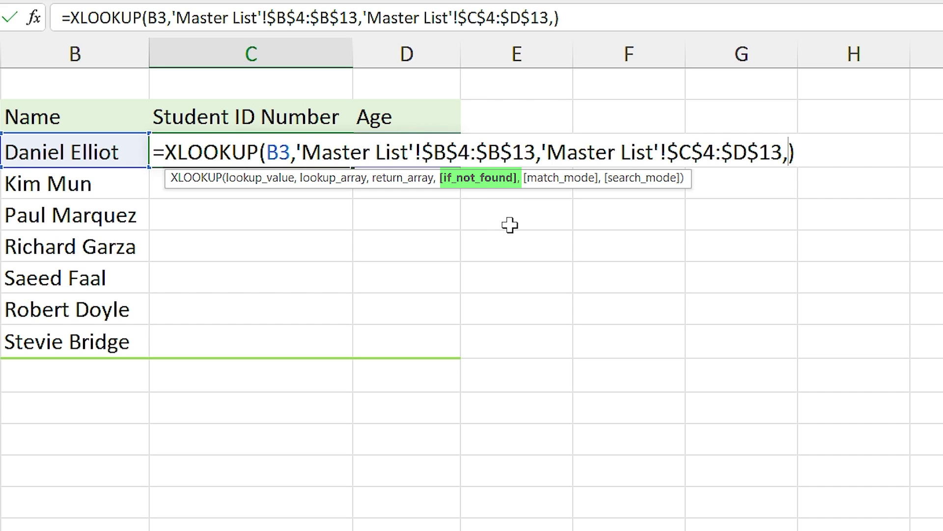
{"action": "type", "text": "\"not in the list\""}
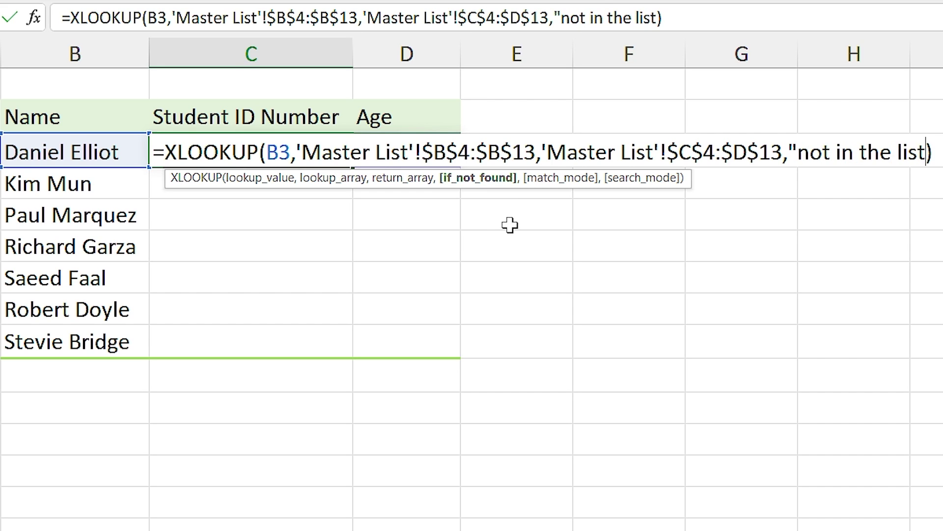
{"action": "key", "text": "Return"}
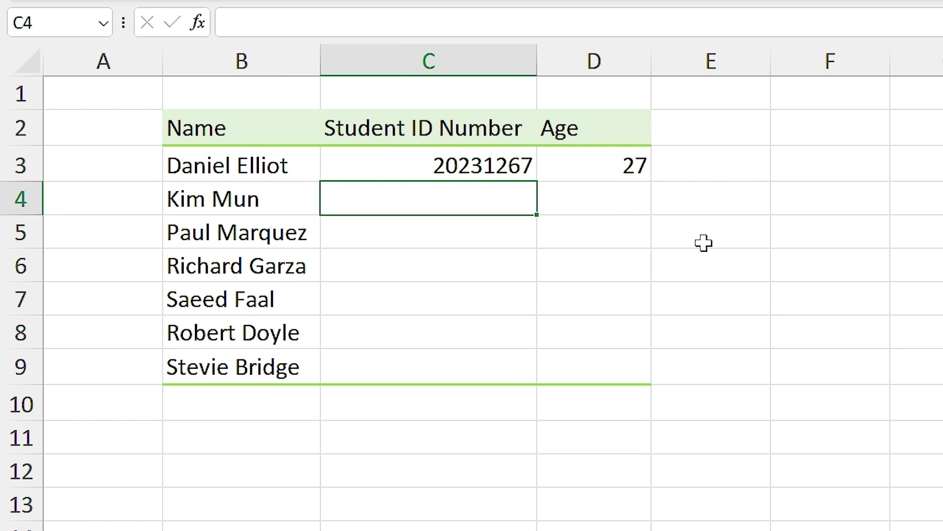
{"action": "left_click_drag", "start_coordinate": [476, 154], "coordinate": [629, 386]}
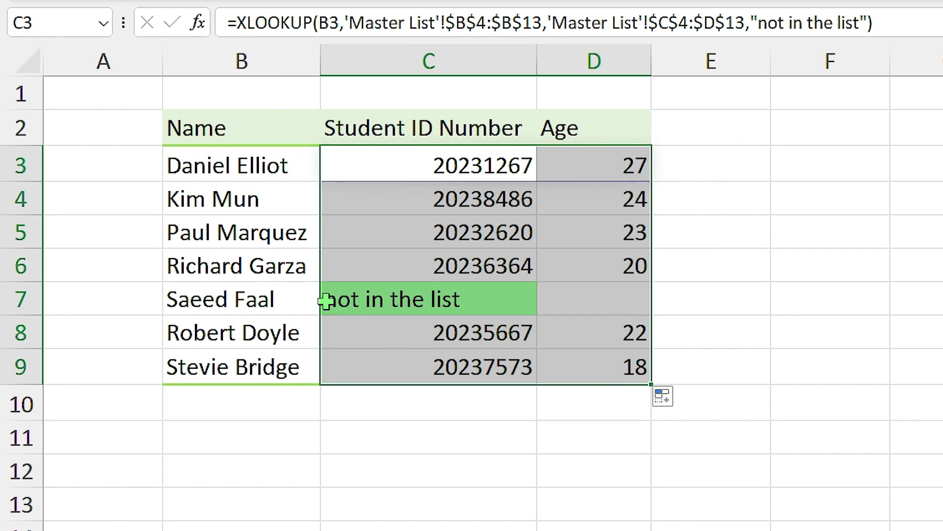
{"action": "left_click", "coordinate": [385, 305]}
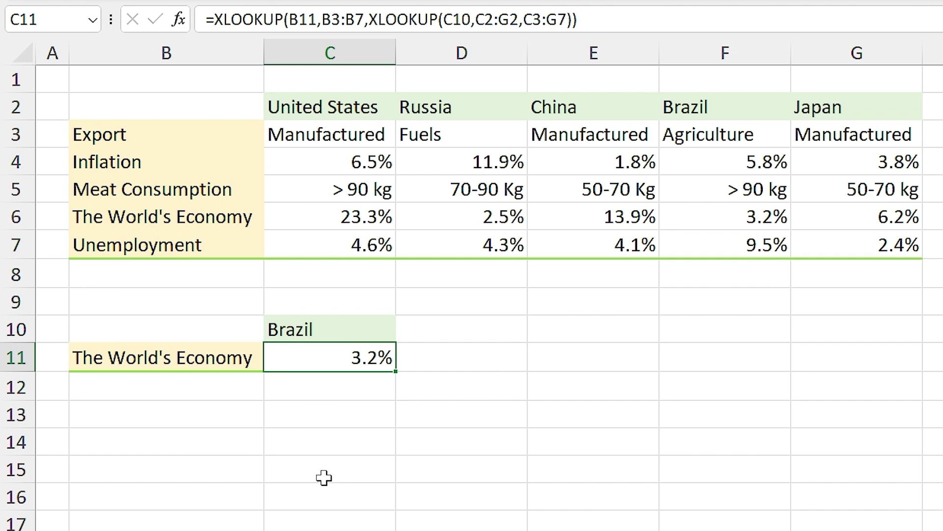
Choose Meat Consumption as the indicator in B11 and China as the country in C10
{"action": "left_click", "coordinate": [242, 364]}
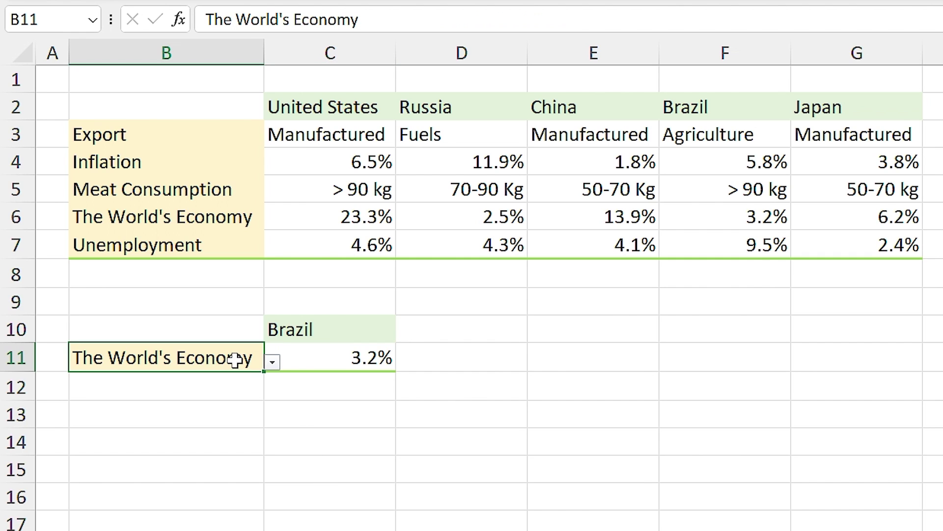
{"action": "left_click", "coordinate": [273, 363]}
{"action": "left_click", "coordinate": [79, 403]}
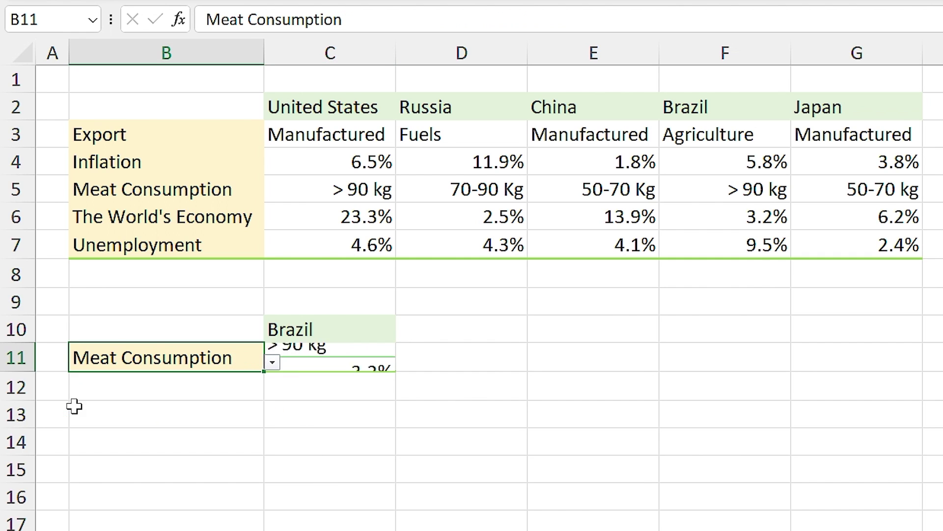
{"action": "left_click", "coordinate": [334, 338]}
{"action": "left_click", "coordinate": [403, 333]}
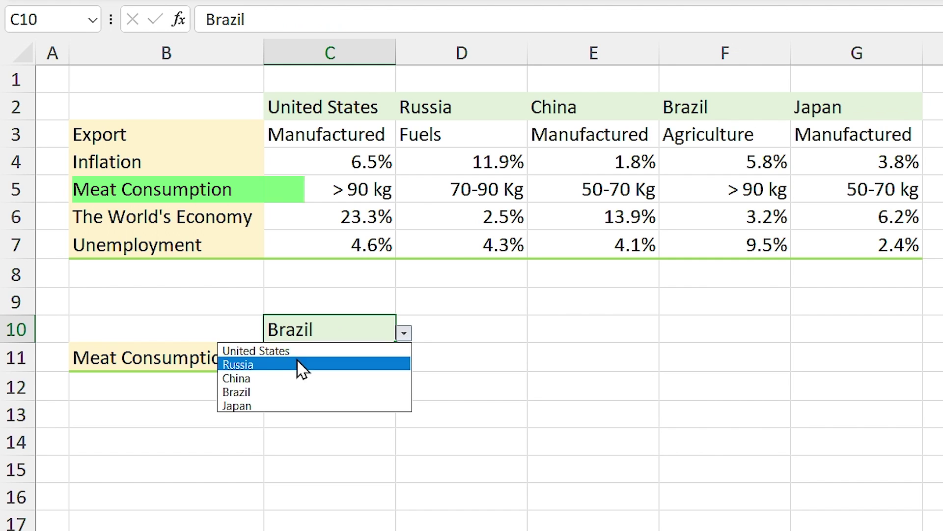
{"action": "left_click", "coordinate": [269, 380]}
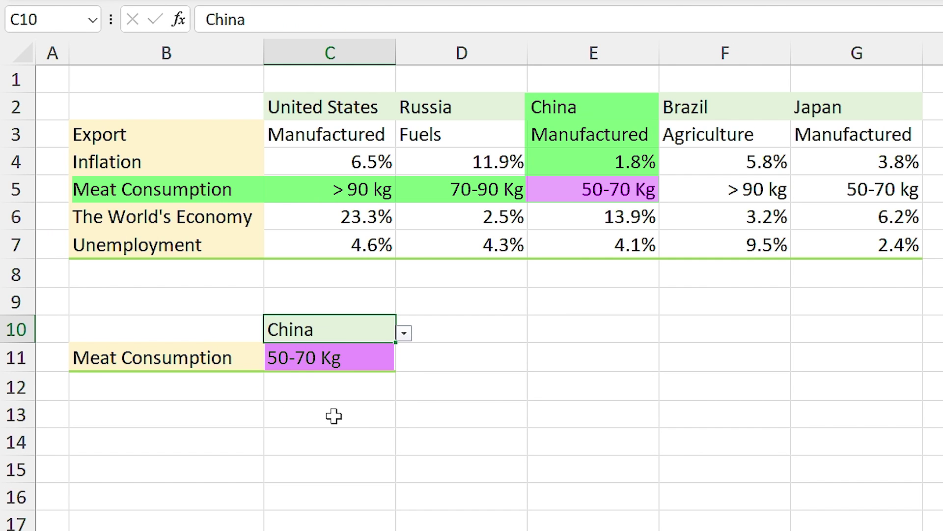
Clear C11 and start an XLOOKUP formula there with B11 as the lookup value and B3:B7 as the lookup array
{"action": "key", "text": "Down"}
{"action": "key", "text": "Delete"}
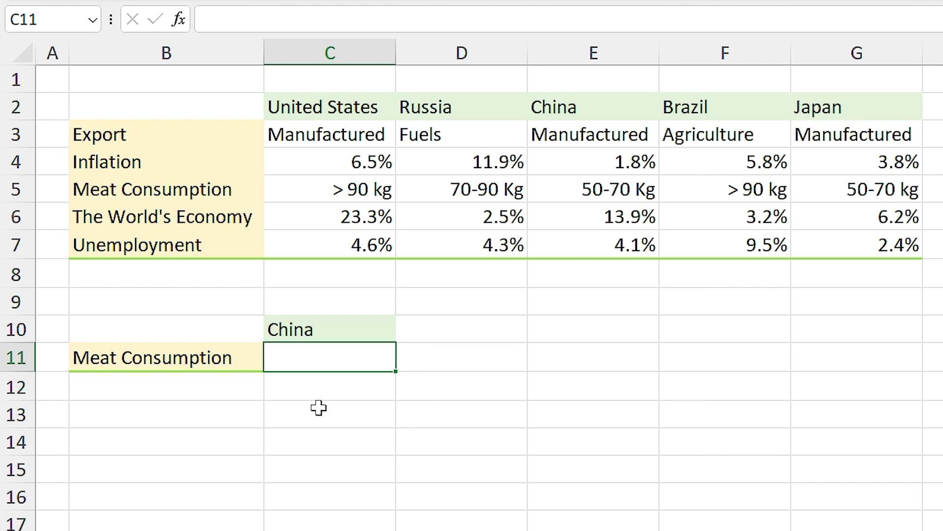
{"action": "type", "text": "=xl"}
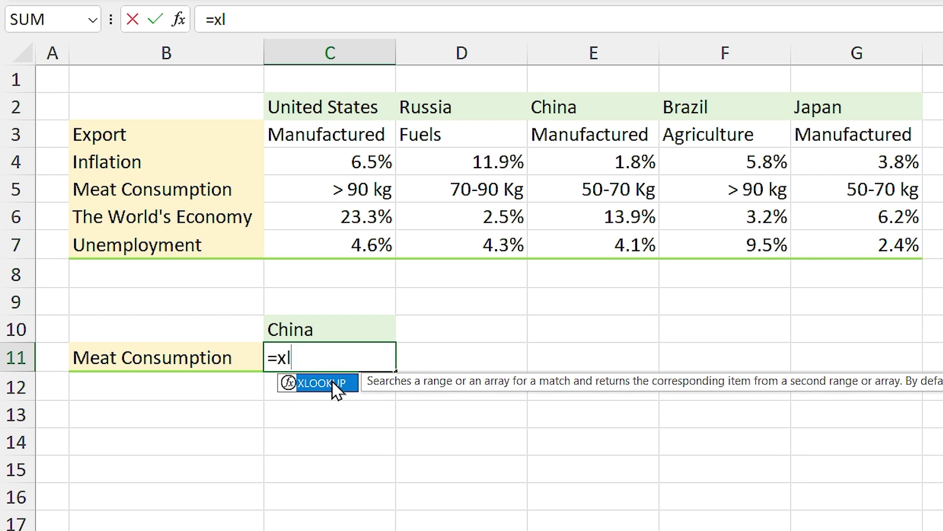
{"action": "double_click", "coordinate": [336, 391]}
{"action": "left_click", "coordinate": [216, 363]}
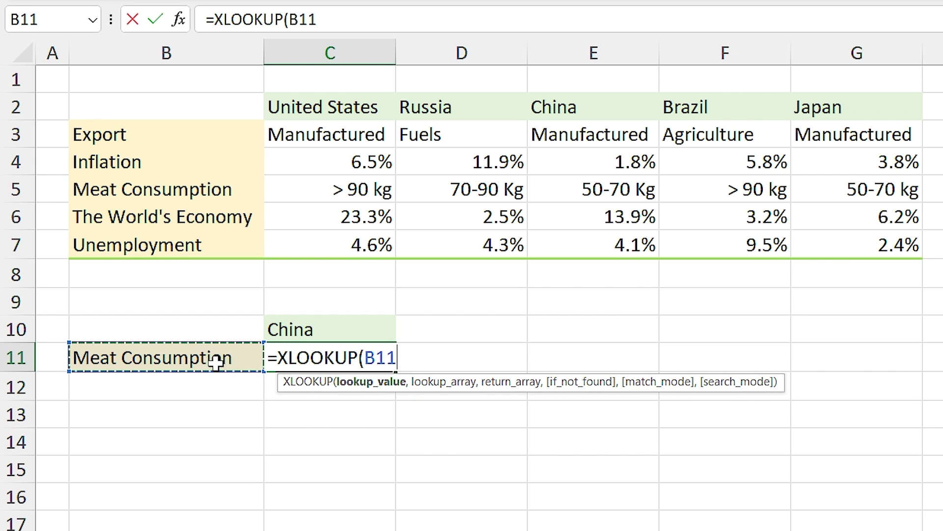
{"action": "type", "text": ","}
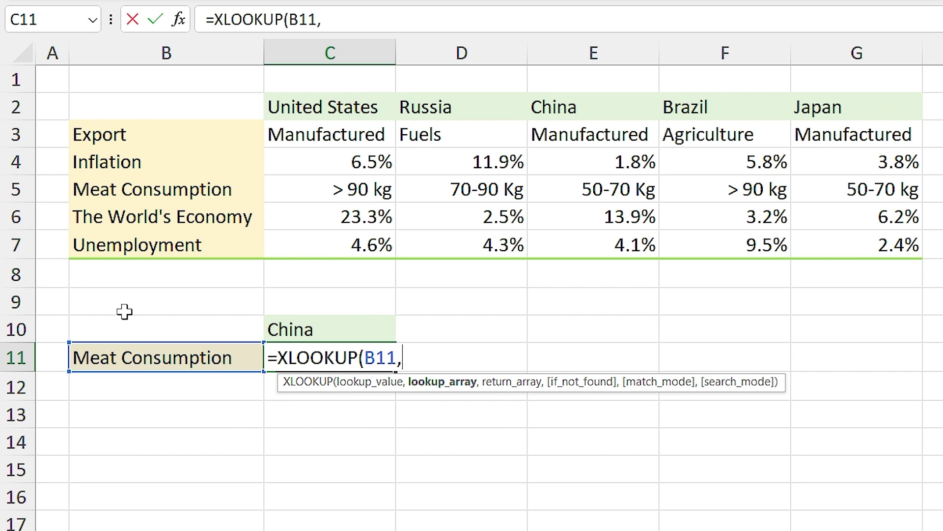
{"action": "left_click_drag", "start_coordinate": [137, 133], "coordinate": [160, 236]}
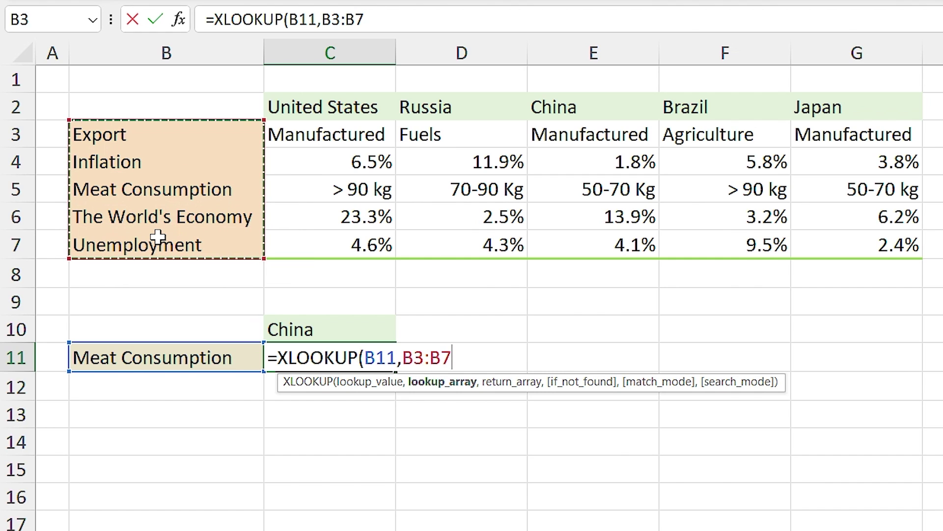
{"action": "type", "text": ","}
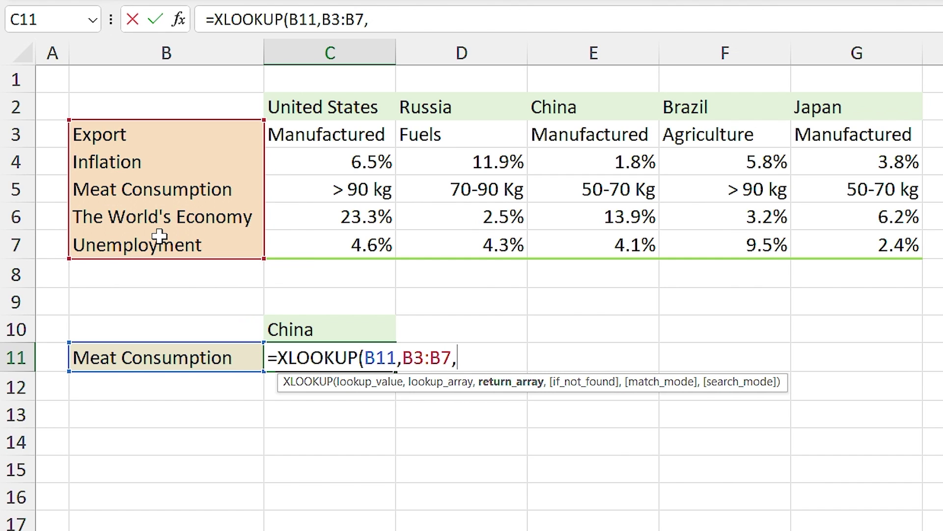
Nest a second XLOOKUP as the return array, looking up C10 in C2:G2 and returning C3:G7, and enter the formula
{"action": "type", "text": "xl"}
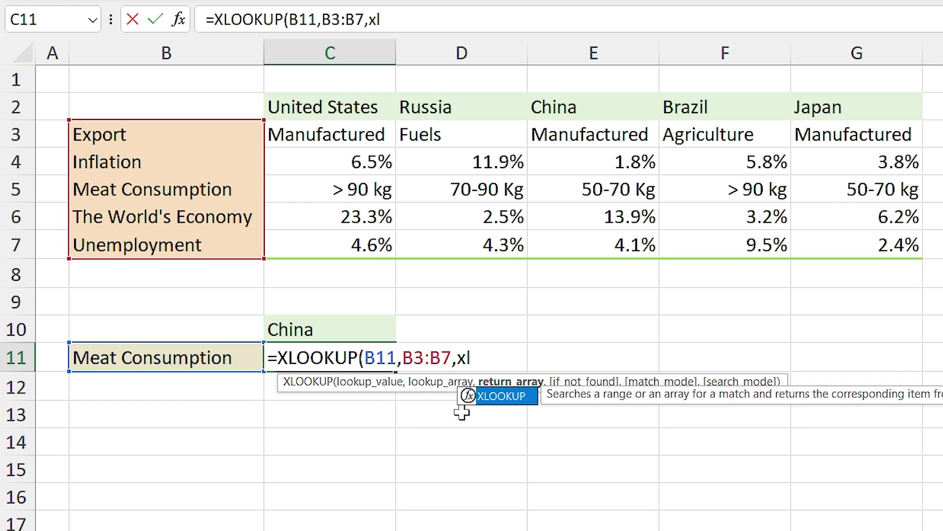
{"action": "double_click", "coordinate": [509, 396]}
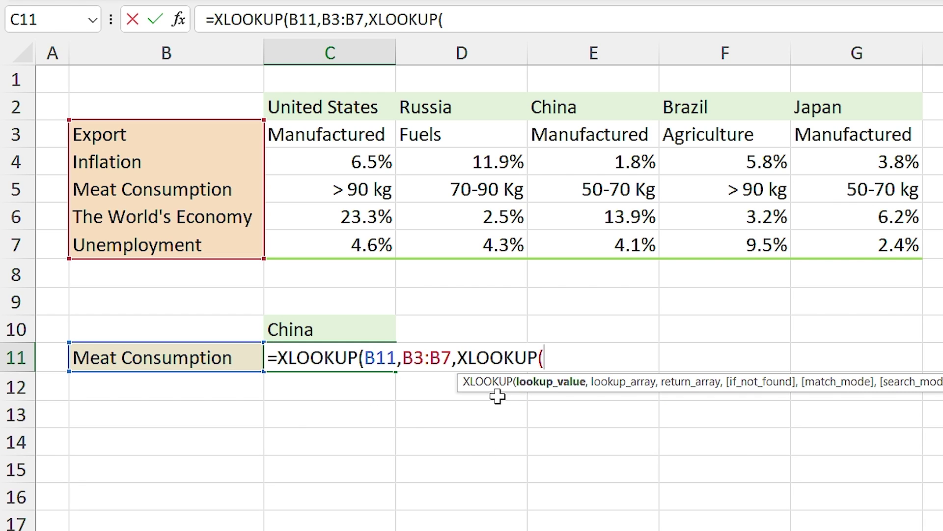
{"action": "left_click", "coordinate": [309, 331]}
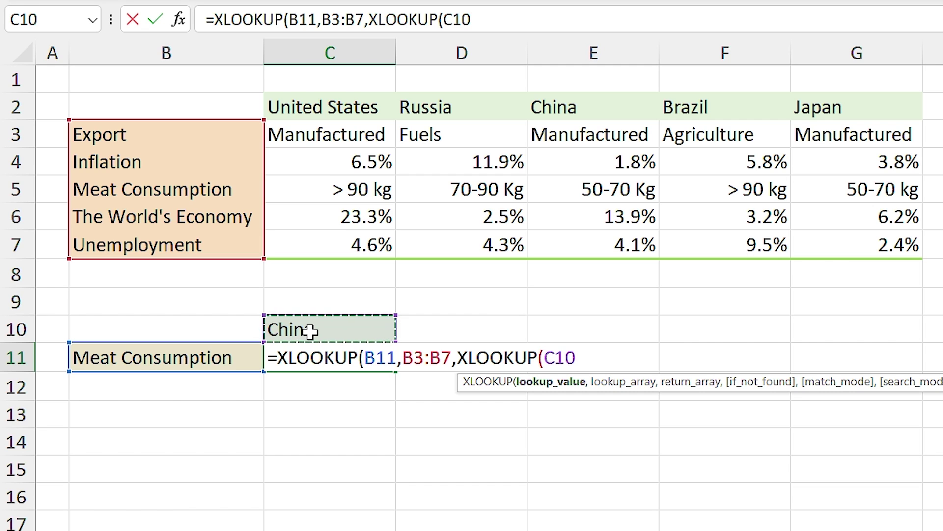
{"action": "type", "text": ","}
{"action": "left_click_drag", "start_coordinate": [294, 101], "coordinate": [825, 108]}
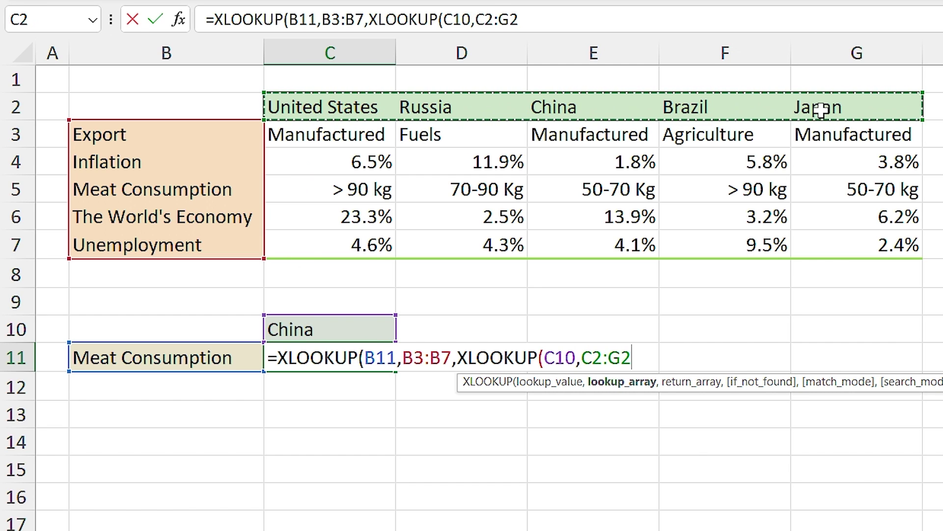
{"action": "type", "text": ","}
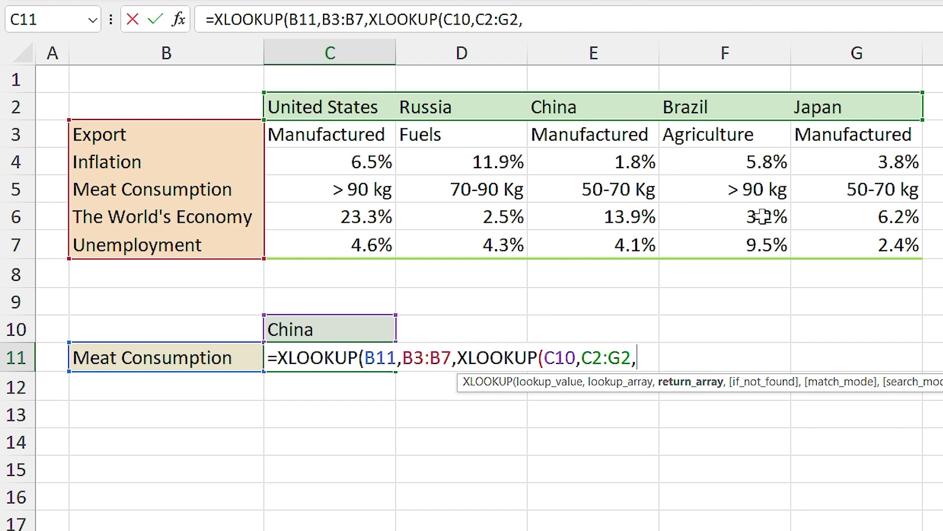
{"action": "left_click_drag", "start_coordinate": [332, 142], "coordinate": [849, 244]}
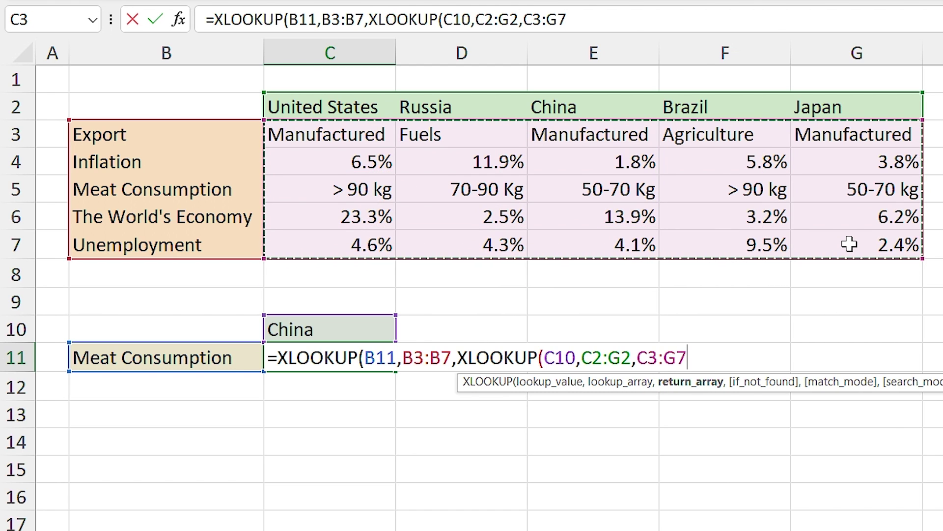
{"action": "type", "text": "))"}
{"action": "key", "text": "Return"}
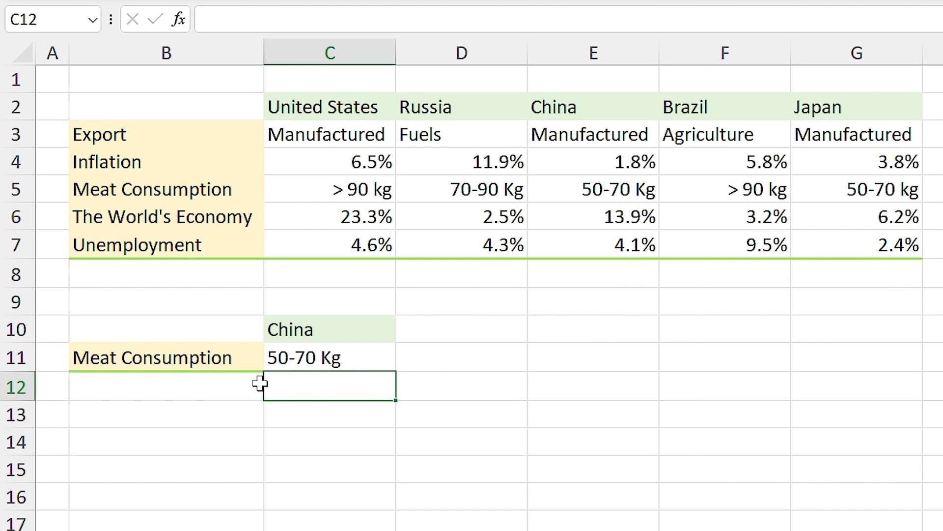
Choose Unemployment as the indicator in B11 and Brazil as the country in C10 to test the nested lookup
{"action": "left_click", "coordinate": [229, 362]}
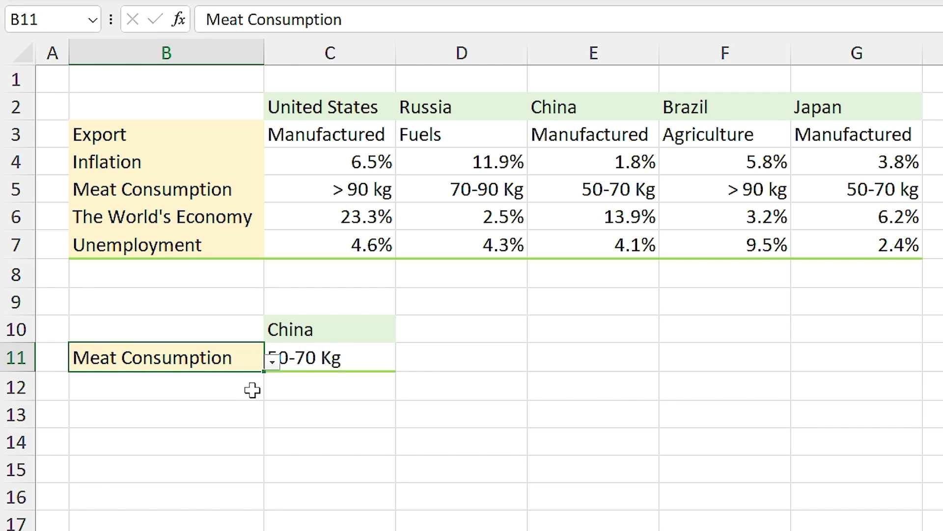
{"action": "left_click", "coordinate": [269, 366]}
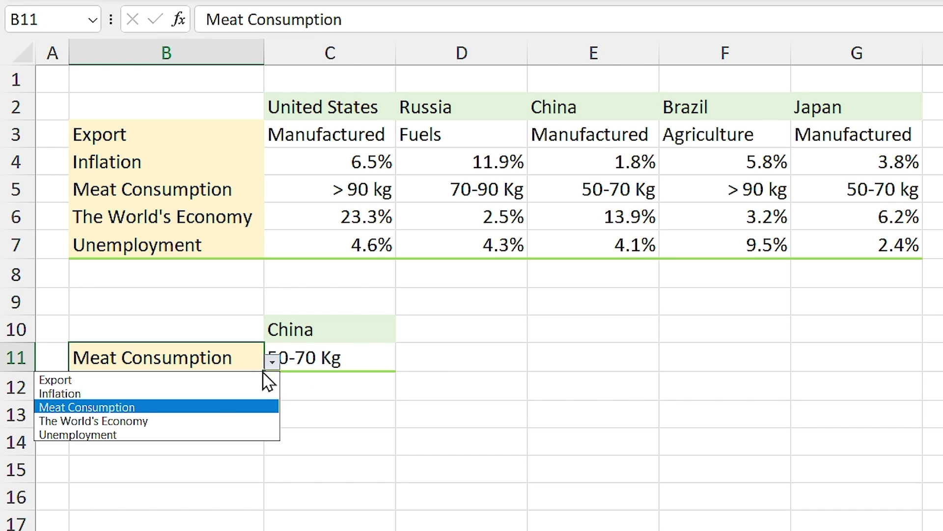
{"action": "left_click", "coordinate": [140, 434]}
{"action": "left_click", "coordinate": [322, 330]}
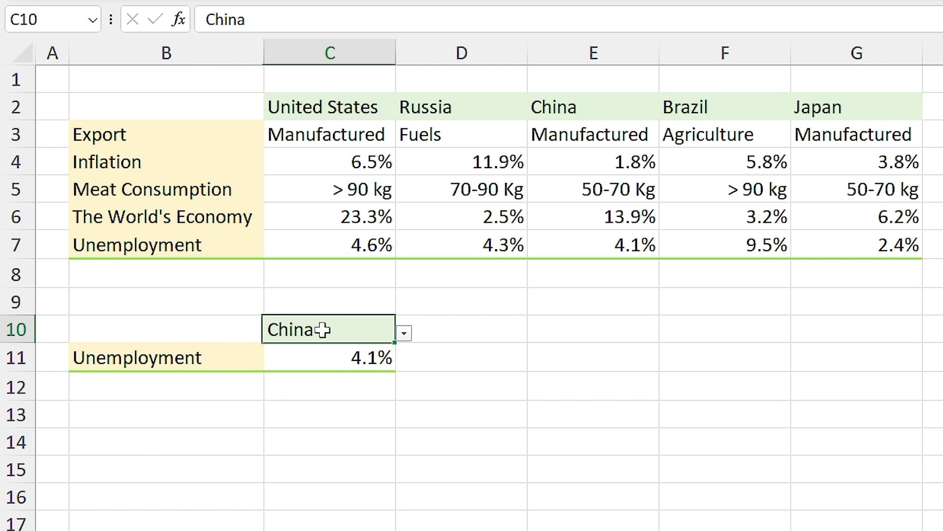
{"action": "left_click", "coordinate": [404, 333]}
{"action": "left_click", "coordinate": [259, 391]}
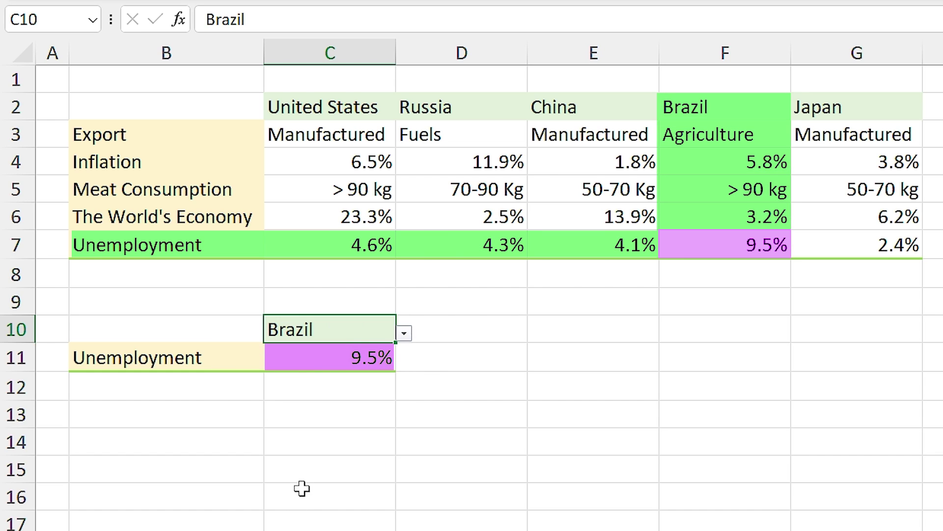
Choose The World's Economy as the indicator in B11 and United States as the country in C10, and review the formula in C11
{"action": "left_click", "coordinate": [297, 362]}
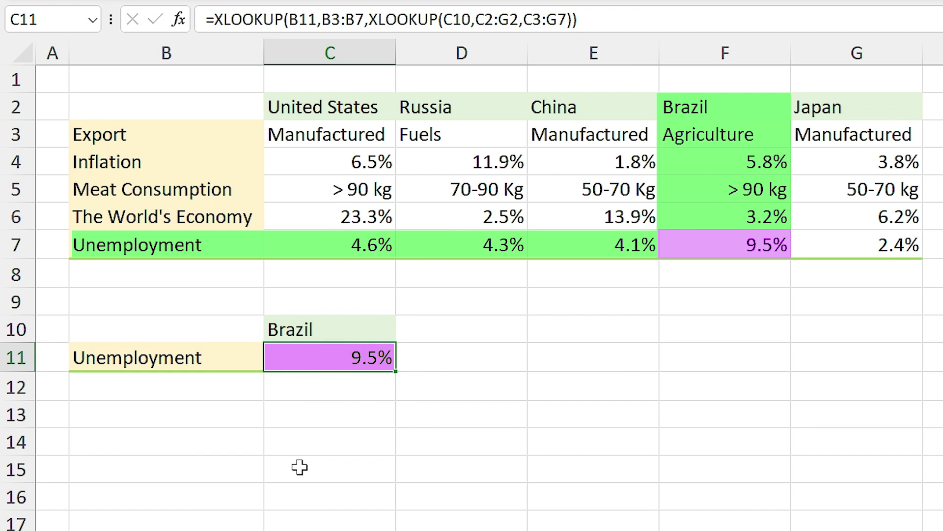
{"action": "left_click", "coordinate": [219, 364]}
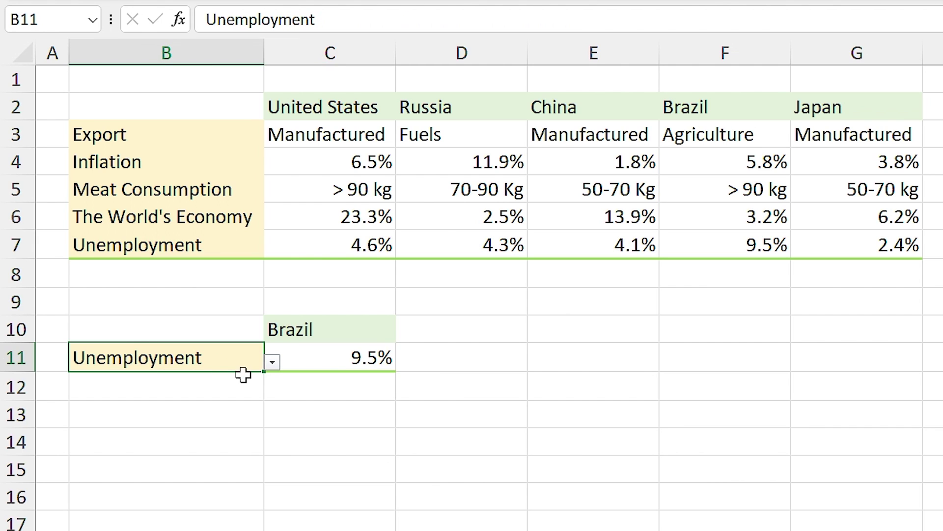
{"action": "left_click", "coordinate": [272, 362]}
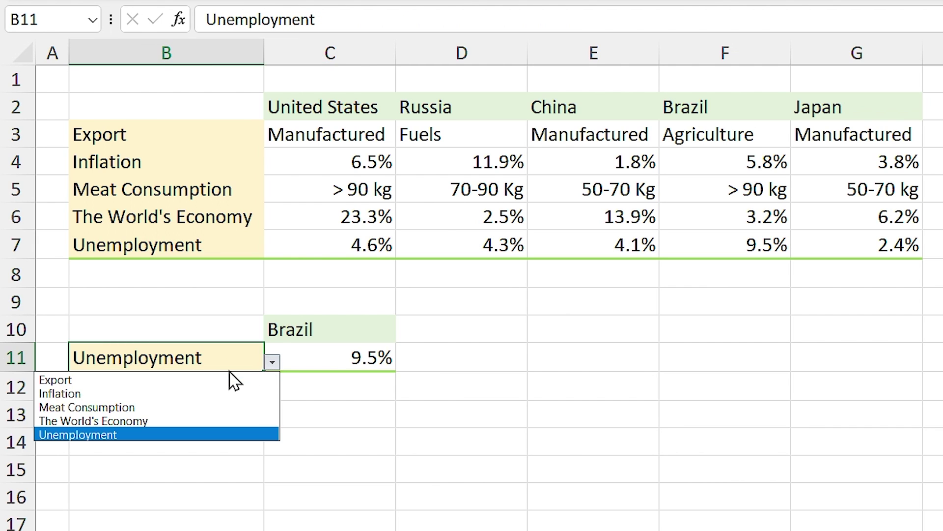
{"action": "left_click", "coordinate": [114, 421]}
{"action": "left_click", "coordinate": [321, 331]}
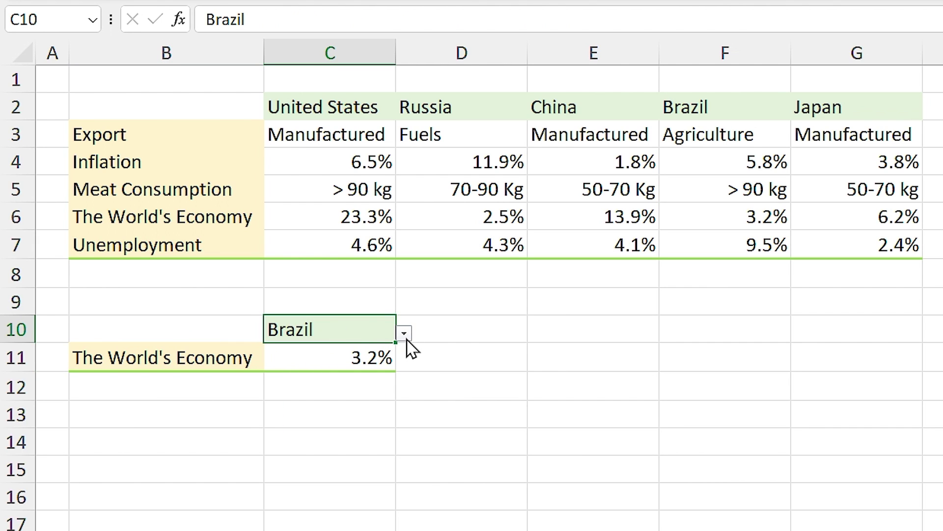
{"action": "left_click", "coordinate": [404, 334]}
{"action": "left_click", "coordinate": [295, 350]}
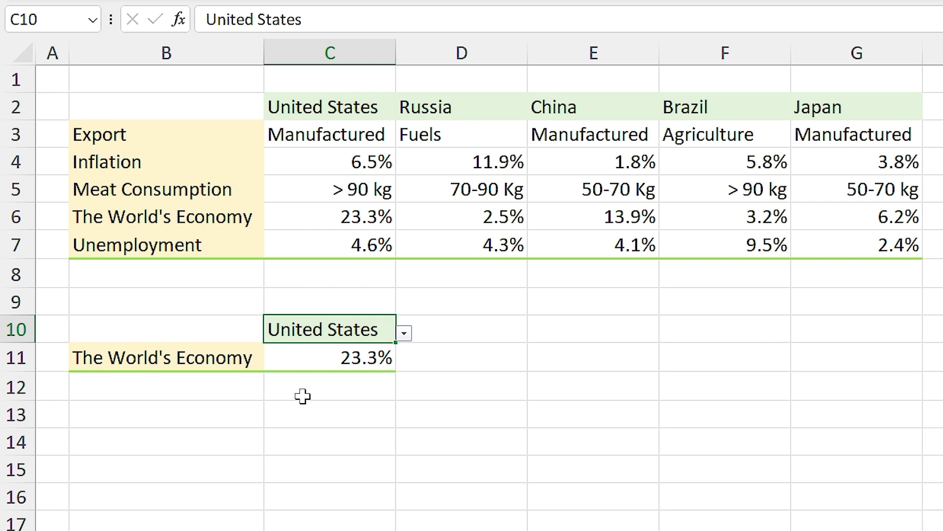
{"action": "left_click", "coordinate": [312, 360]}
{"action": "double_click", "coordinate": [302, 361]}
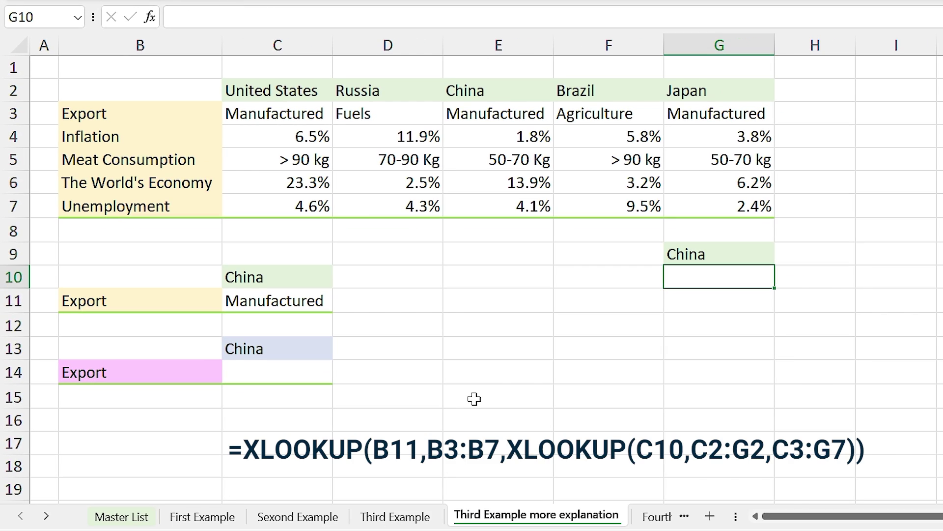
Enter an XLOOKUP in G10 that looks up G9 in C2:G2 and returns C3:G7, and copy the labels B3:B7 to F10:F14
{"action": "type", "text": "=xlo"}
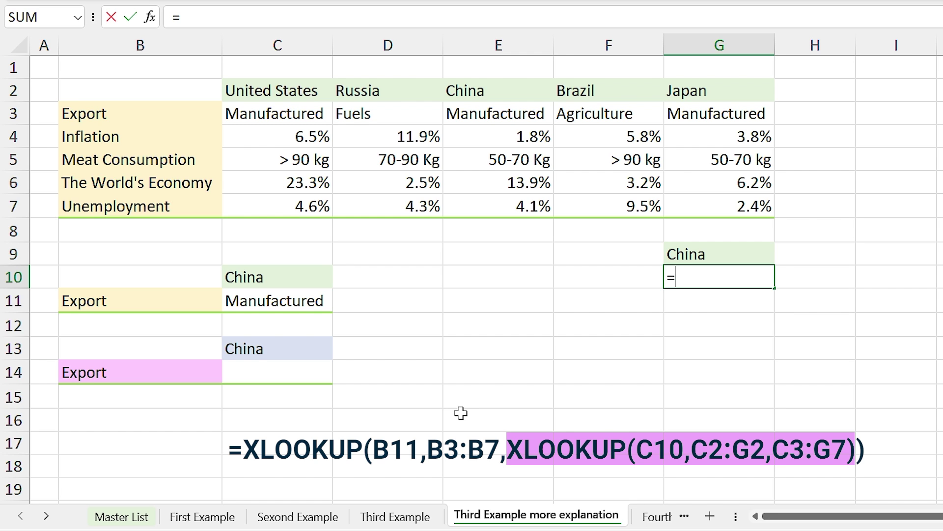
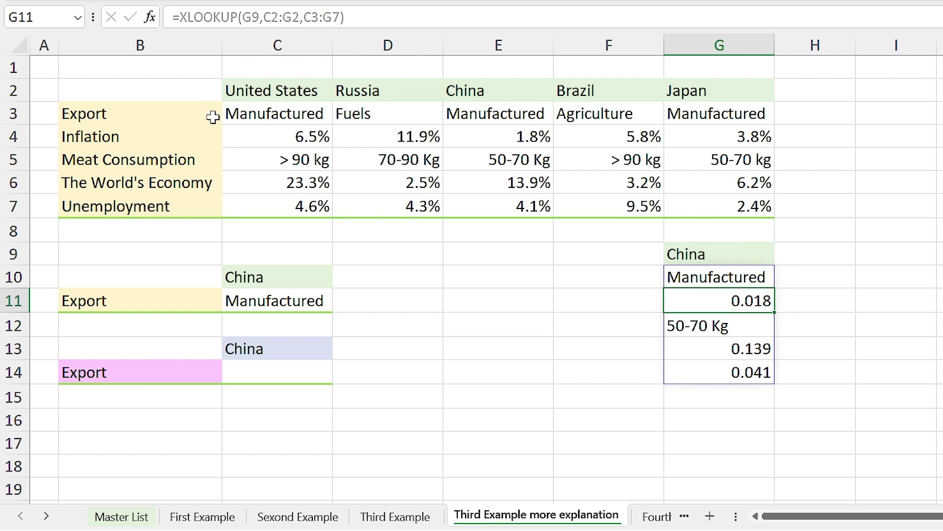
{"action": "left_click_drag", "start_coordinate": [213, 117], "coordinate": [203, 209]}
{"action": "key", "text": "ctrl+c"}
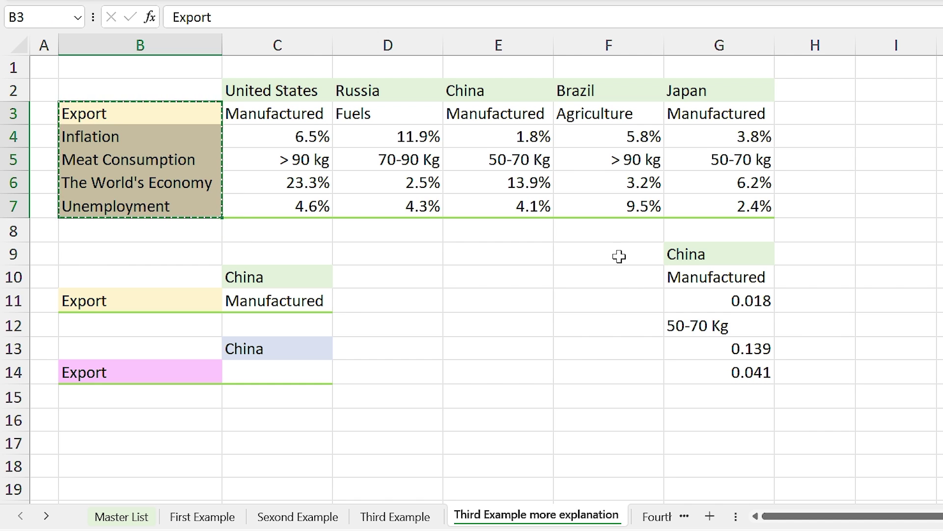
{"action": "left_click", "coordinate": [614, 279]}
{"action": "key", "text": "ctrl+v"}
{"action": "left_click", "coordinate": [816, 451]}
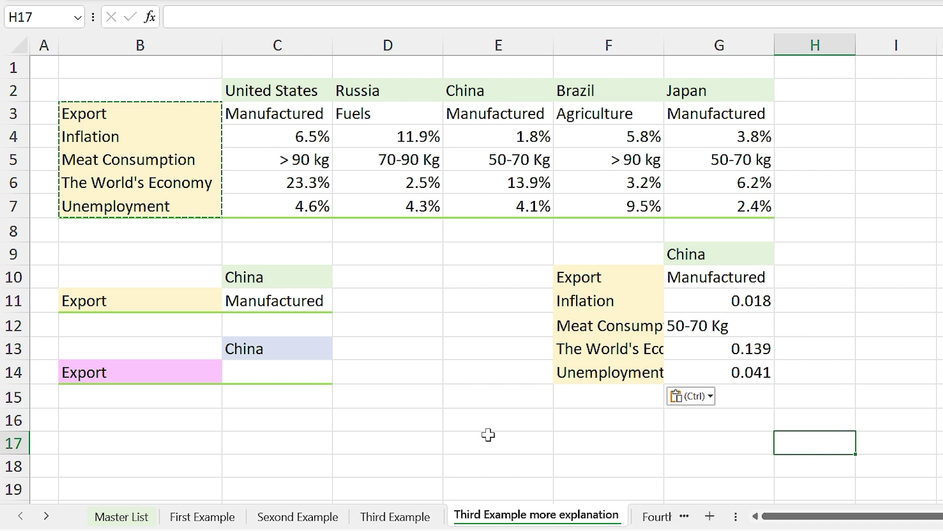
Enter an XLOOKUP in C14 with B14 as the lookup value, F10:F14 as the lookup array and the spilled range G10# as the return array
{"action": "left_click", "coordinate": [307, 371]}
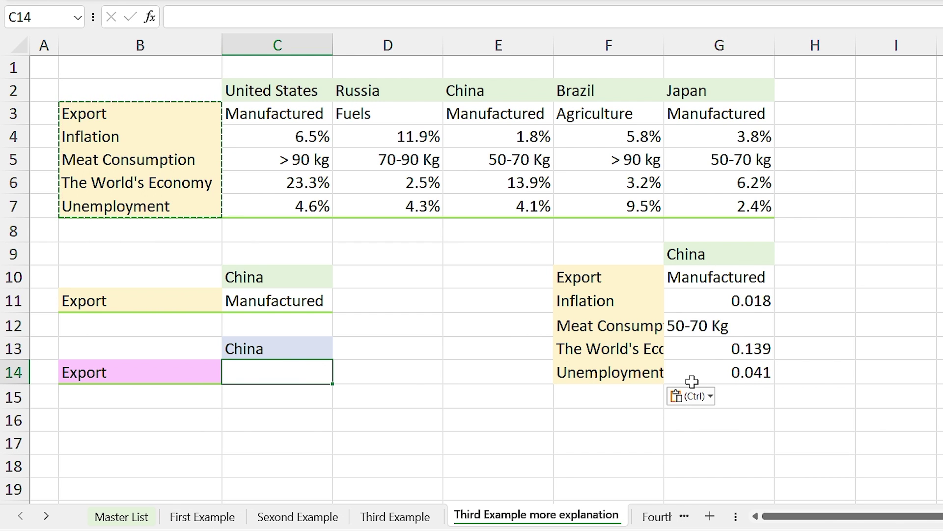
{"action": "type", "text": "="}
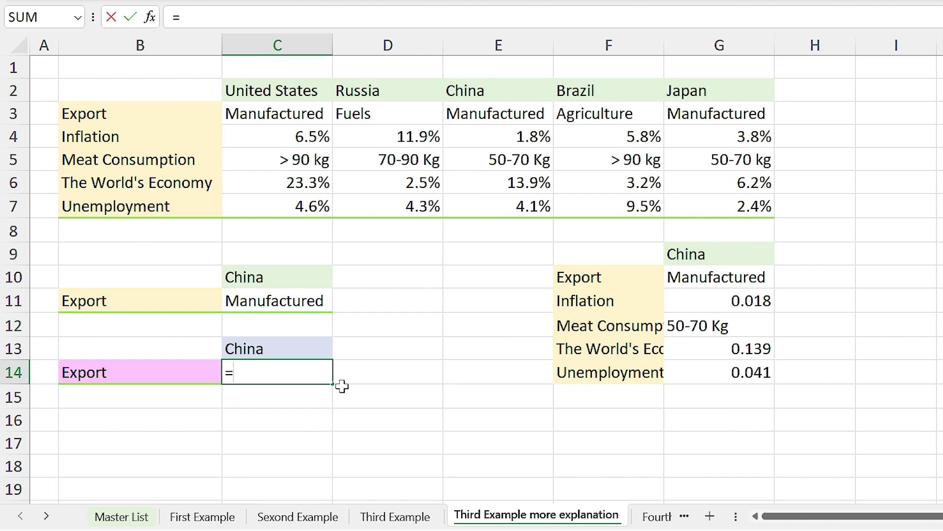
{"action": "type", "text": "xl"}
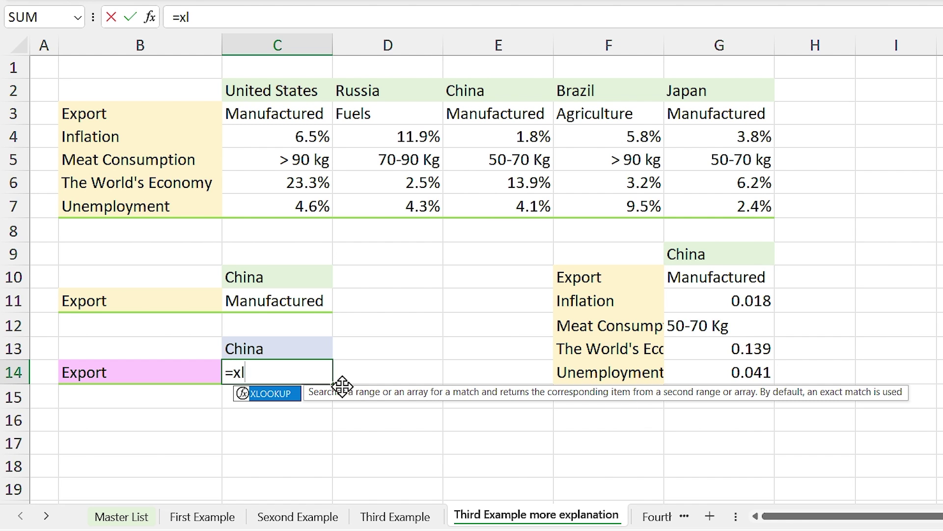
{"action": "double_click", "coordinate": [271, 393]}
{"action": "left_click", "coordinate": [169, 366]}
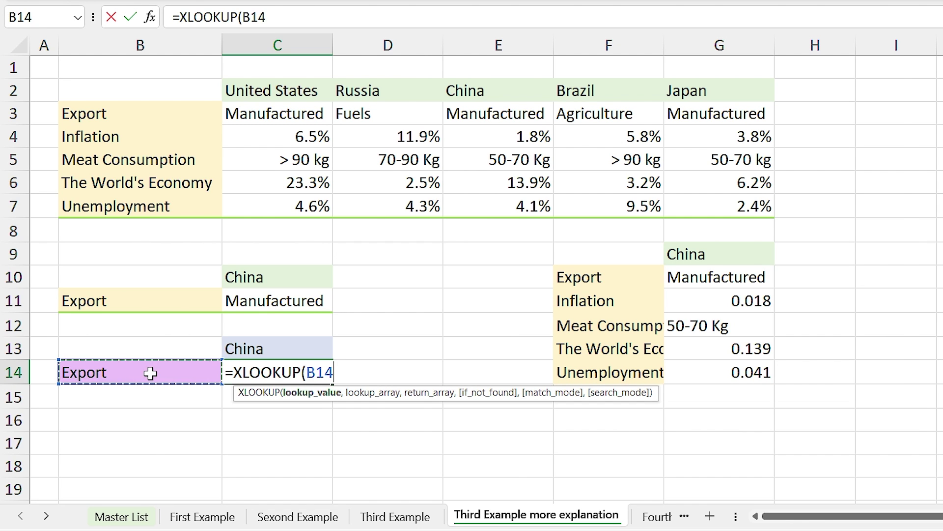
{"action": "type", "text": ","}
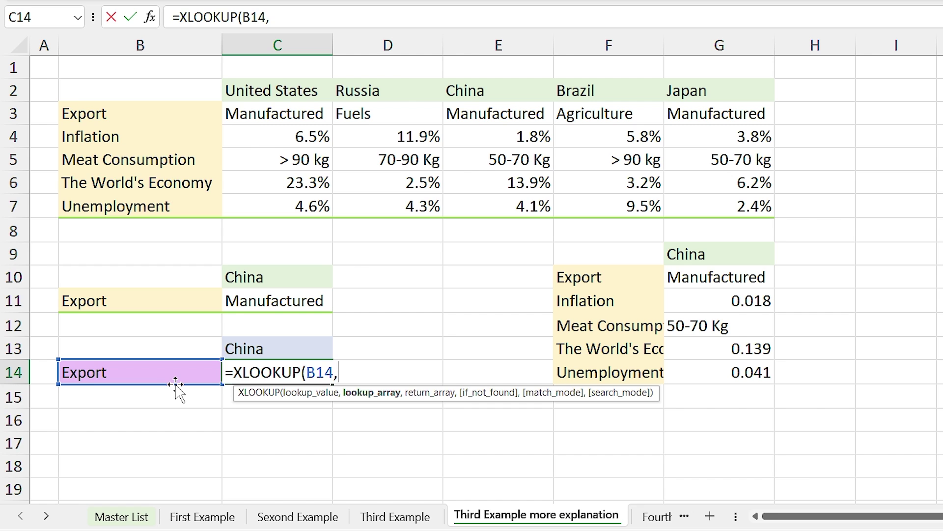
{"action": "left_click_drag", "start_coordinate": [615, 284], "coordinate": [629, 364]}
{"action": "type", "text": ","}
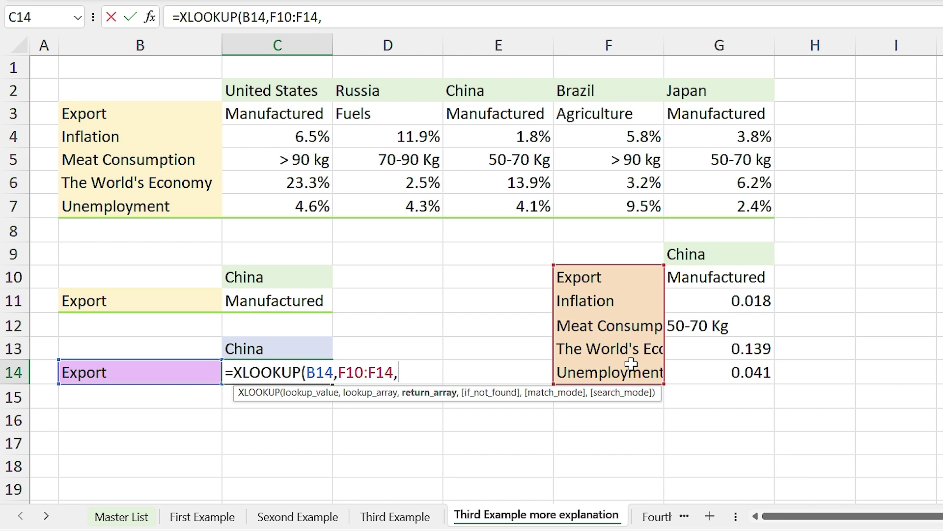
{"action": "left_click_drag", "start_coordinate": [699, 278], "coordinate": [709, 365]}
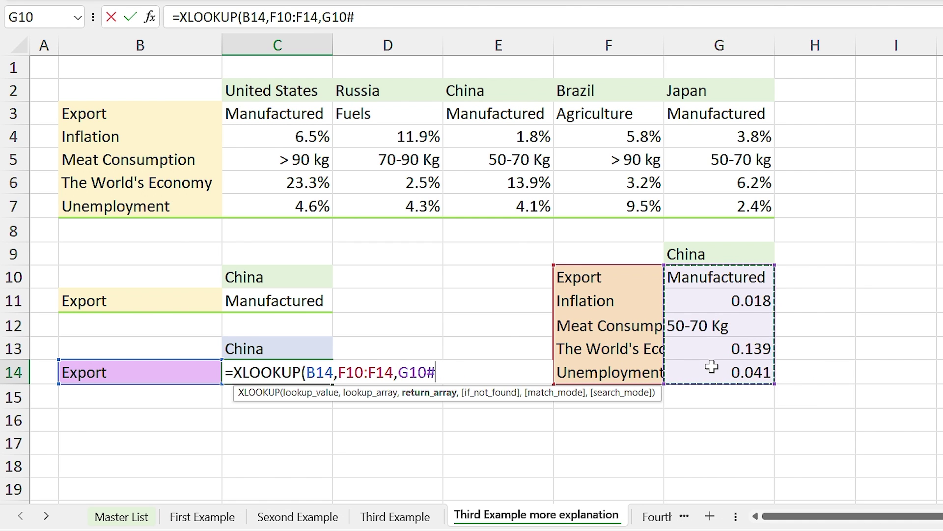
{"action": "key", "text": "Return"}
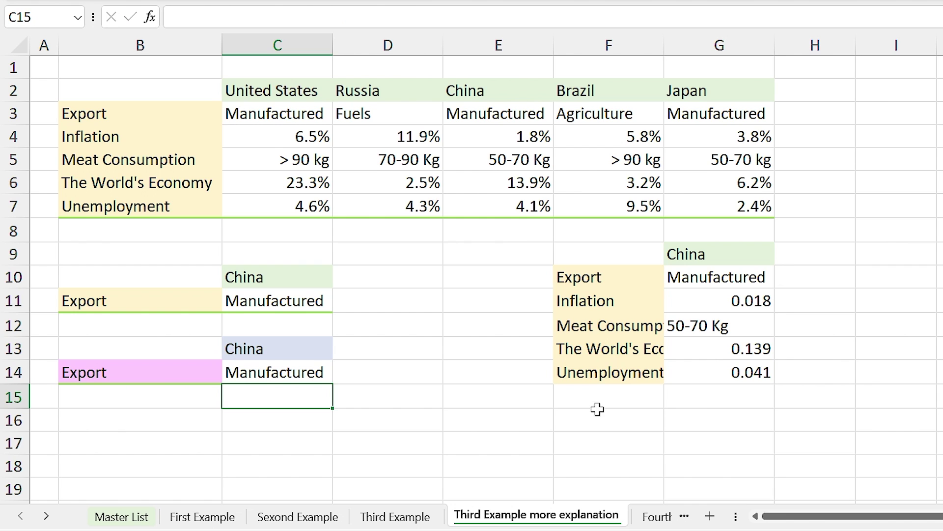
Compare the formula in C14 with the original nested XLOOKUP in C11
{"action": "left_click", "coordinate": [273, 376]}
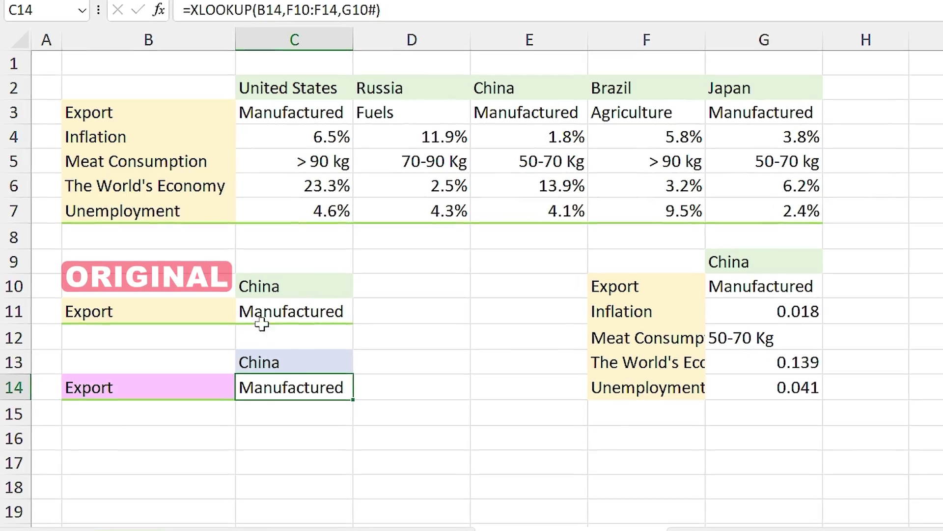
{"action": "left_click", "coordinate": [250, 311]}
{"action": "double_click", "coordinate": [259, 315]}
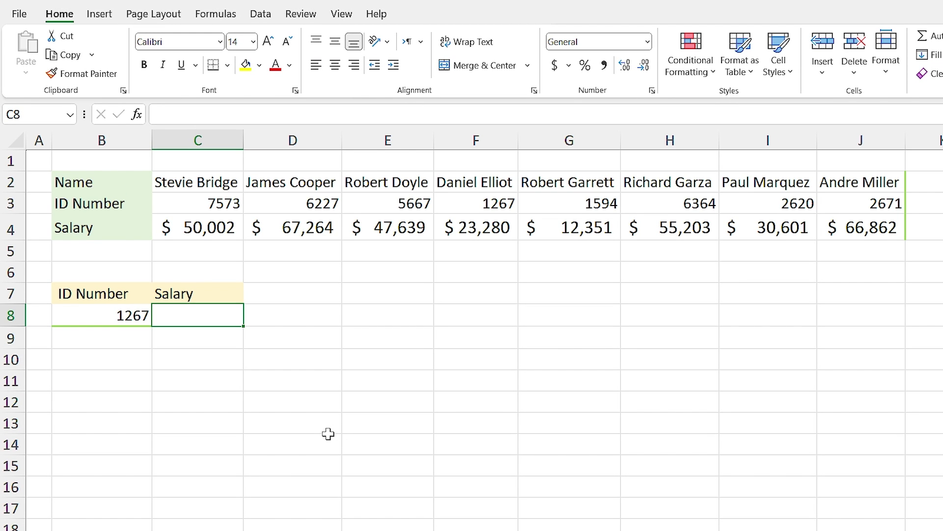
Enter an XLOOKUP in C8 that looks up the ID number in B8 across C3:J3 and returns the salary from C4:J4
{"action": "type", "text": "="}
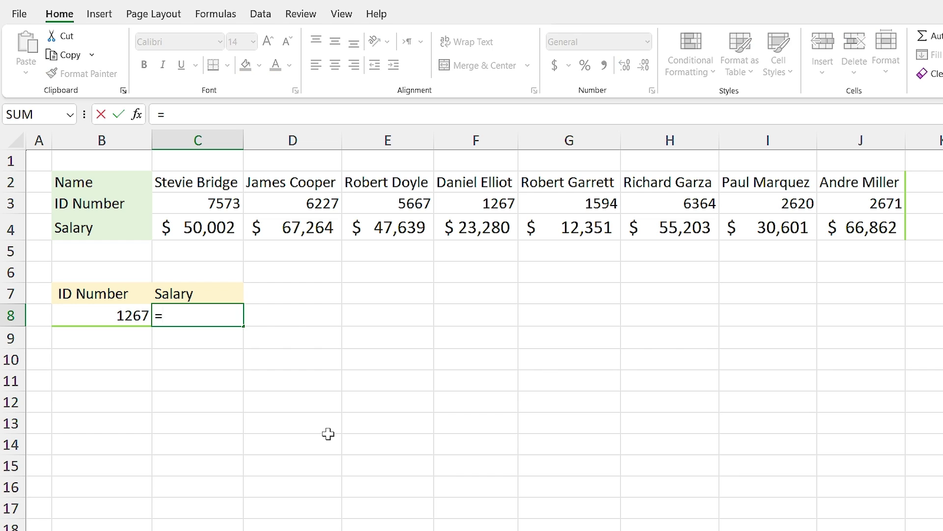
{"action": "type", "text": "xl"}
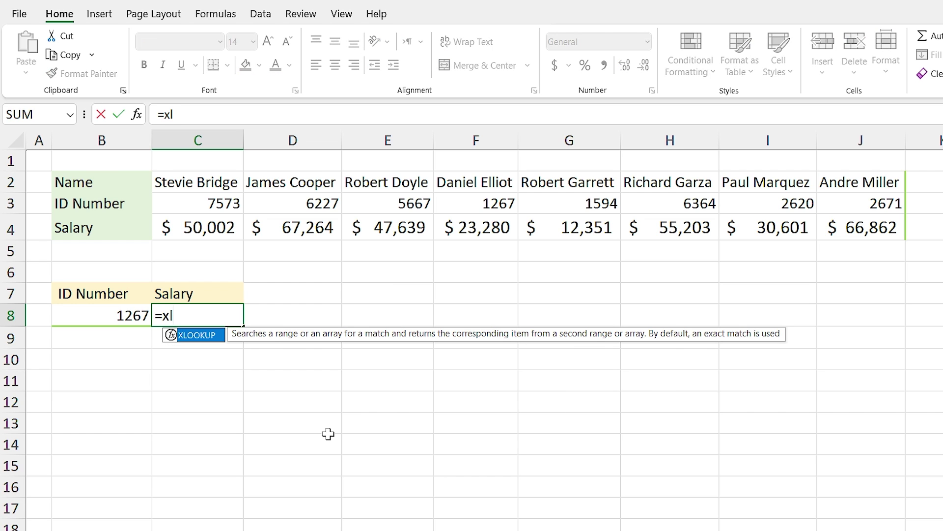
{"action": "double_click", "coordinate": [197, 334]}
{"action": "left_click", "coordinate": [127, 315]}
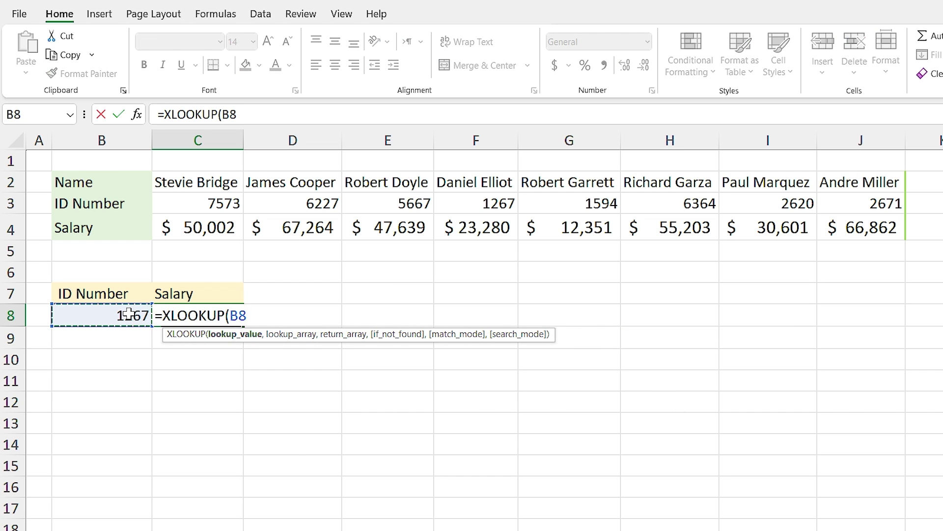
{"action": "type", "text": ","}
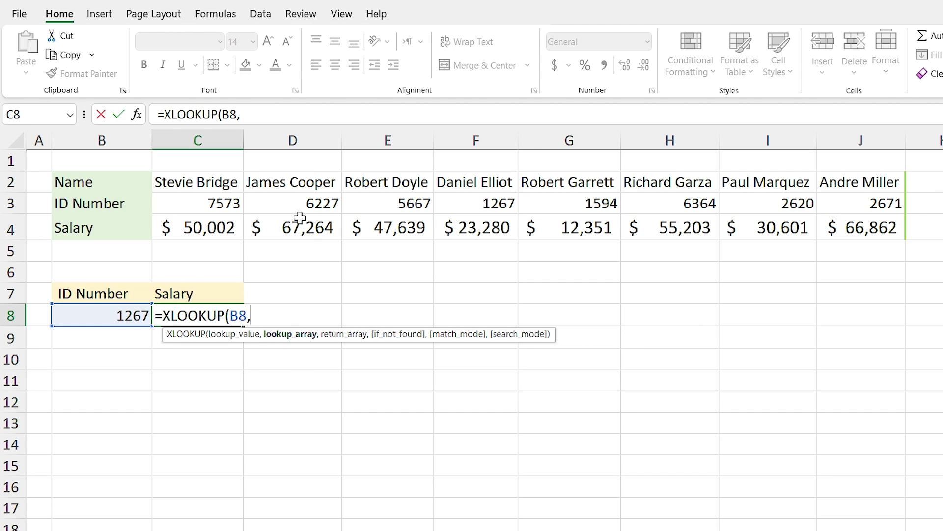
{"action": "left_click_drag", "start_coordinate": [204, 203], "coordinate": [839, 198]}
{"action": "type", "text": ","}
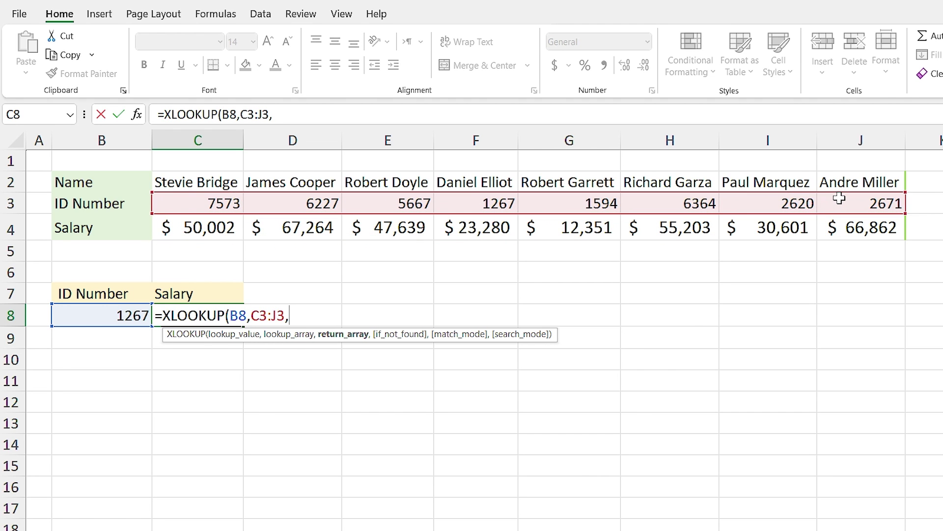
{"action": "left_click_drag", "start_coordinate": [192, 227], "coordinate": [838, 226]}
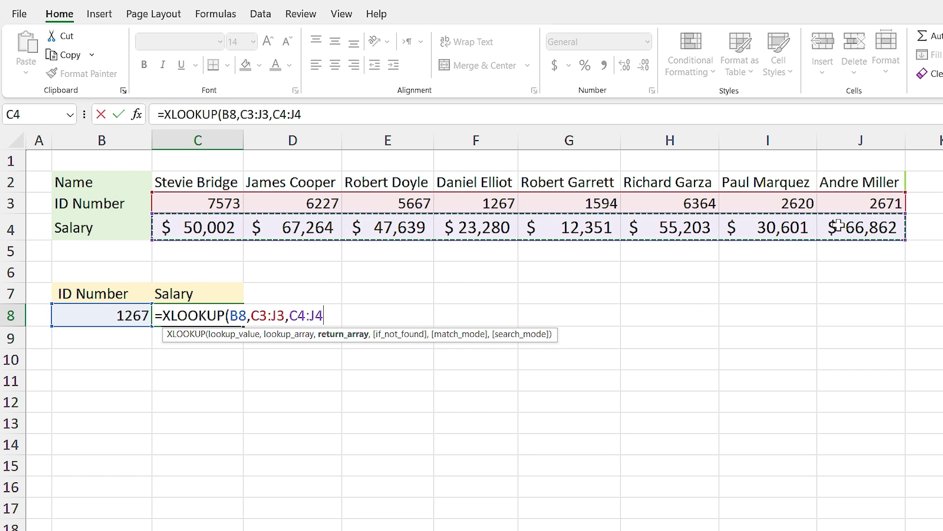
{"action": "key", "text": "Return"}
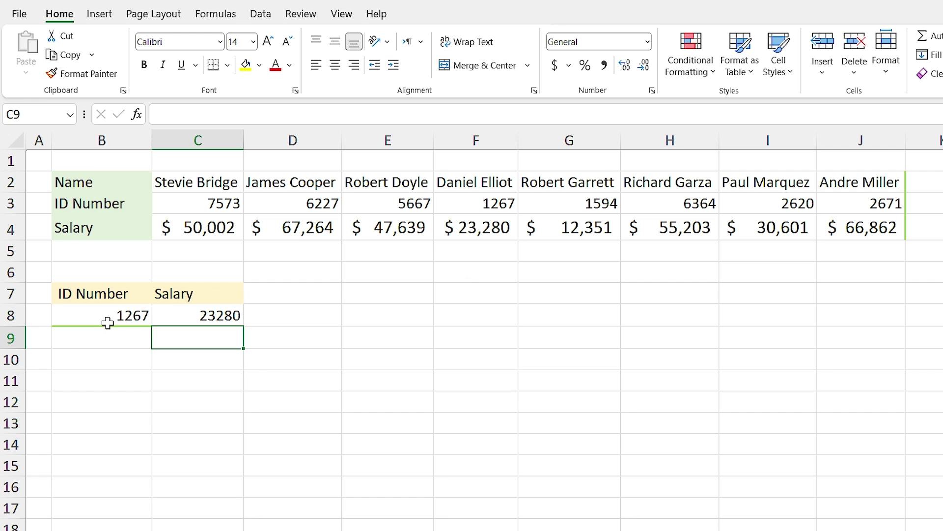
Choose a different ID number in B8 to test the horizontal salary lookup
{"action": "left_click", "coordinate": [127, 323]}
{"action": "left_click", "coordinate": [158, 319]}
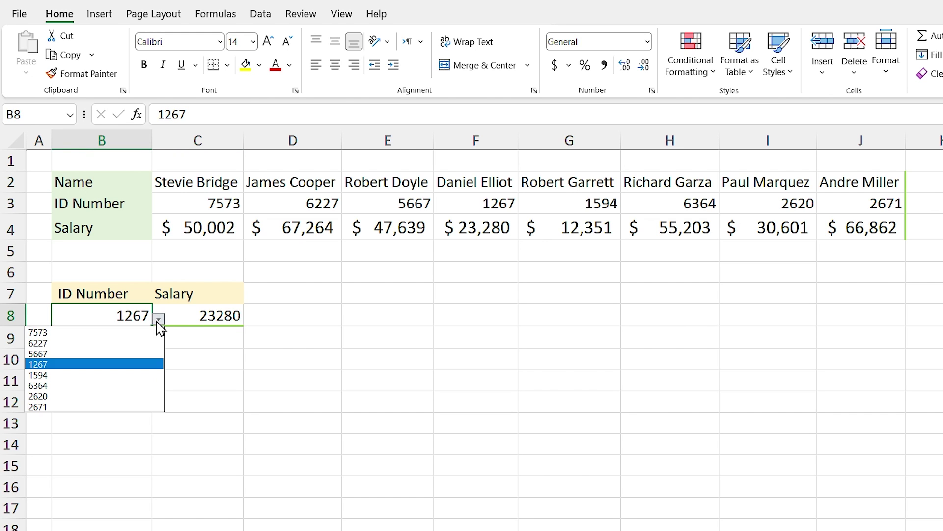
{"action": "left_click", "coordinate": [61, 393]}
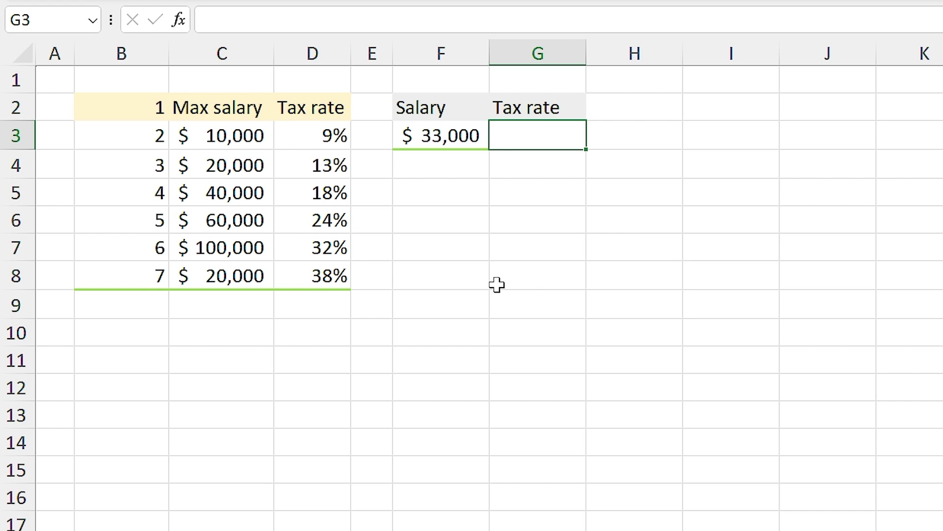
Enter an XLOOKUP in G3 that looks up the salary in F3 across C3:C8 and returns the tax rate from D3:D8
{"action": "type", "text": "=xl"}
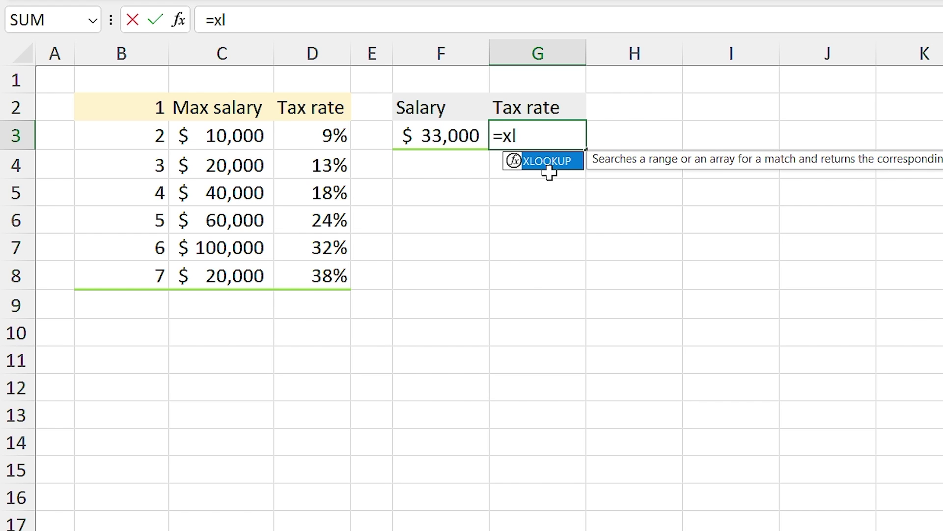
{"action": "double_click", "coordinate": [549, 169]}
{"action": "left_click", "coordinate": [447, 135]}
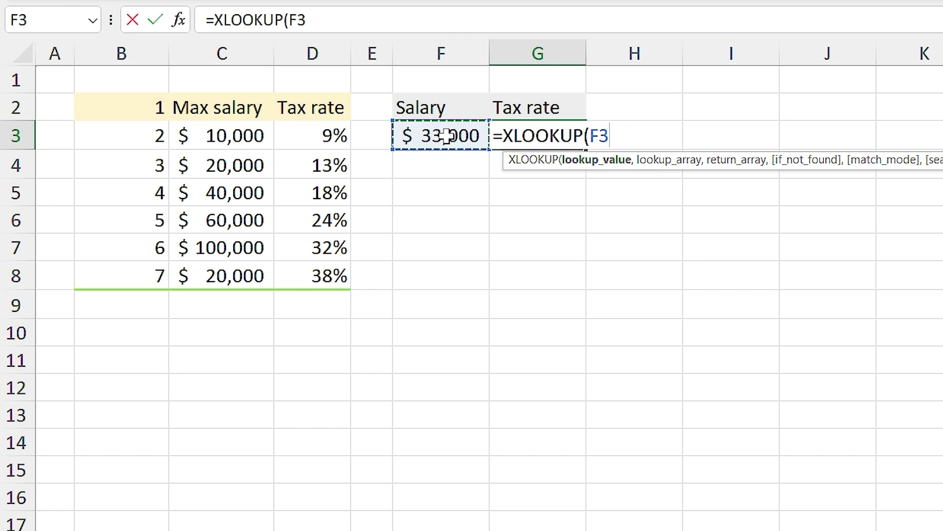
{"action": "type", "text": ","}
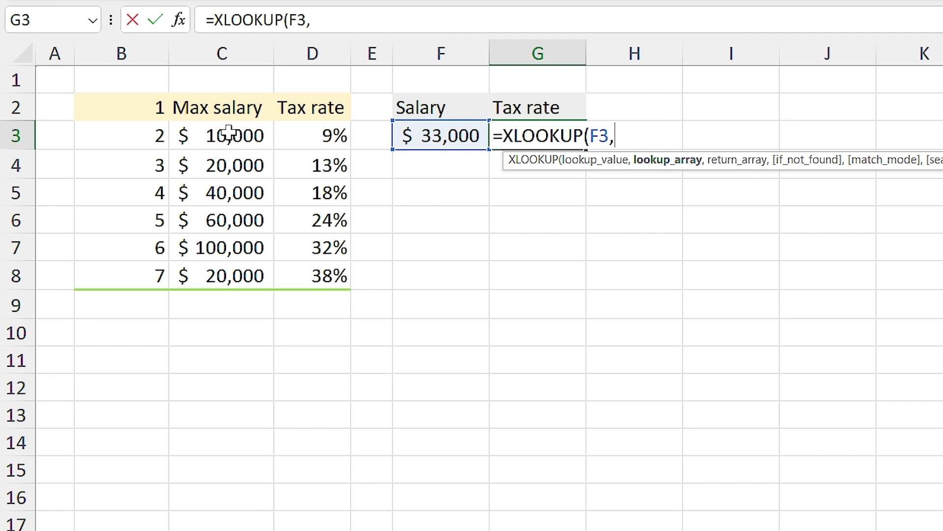
{"action": "left_click_drag", "start_coordinate": [228, 133], "coordinate": [235, 265]}
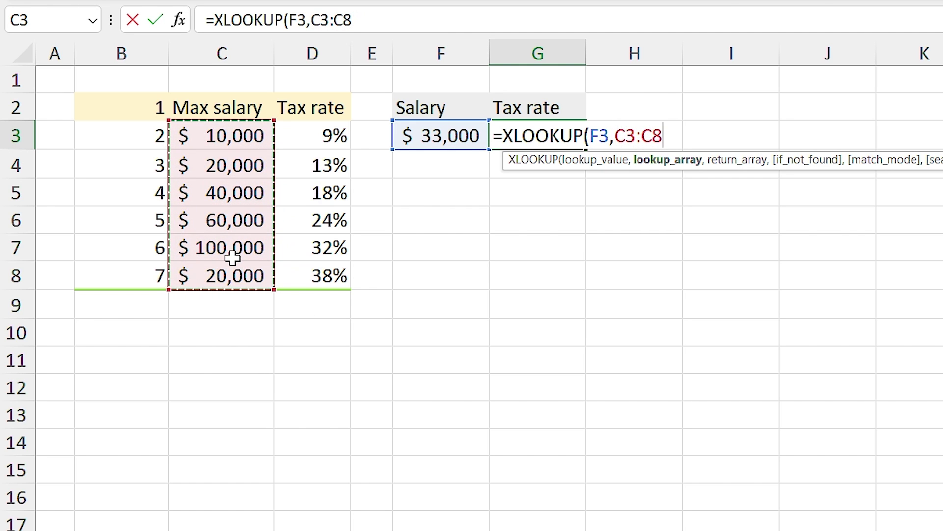
{"action": "type", "text": ","}
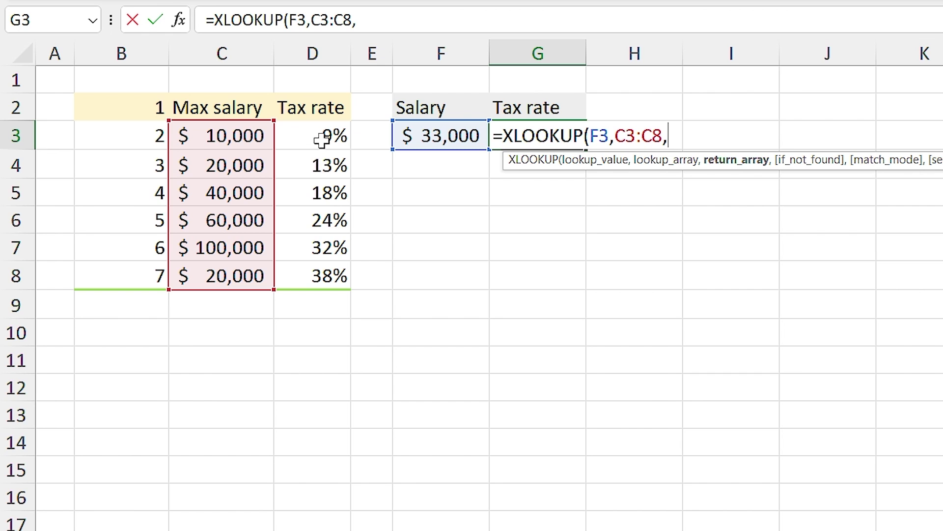
{"action": "left_click_drag", "start_coordinate": [320, 138], "coordinate": [332, 270]}
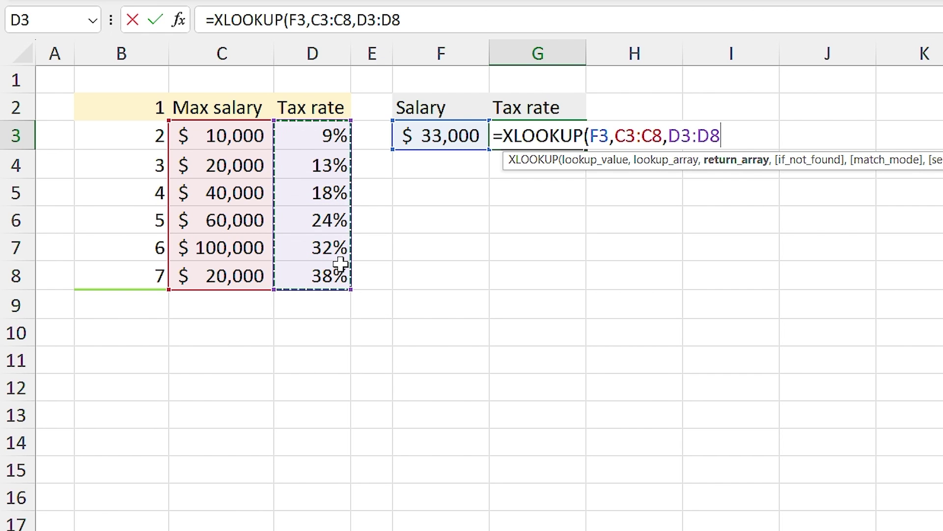
{"action": "key", "text": "Return"}
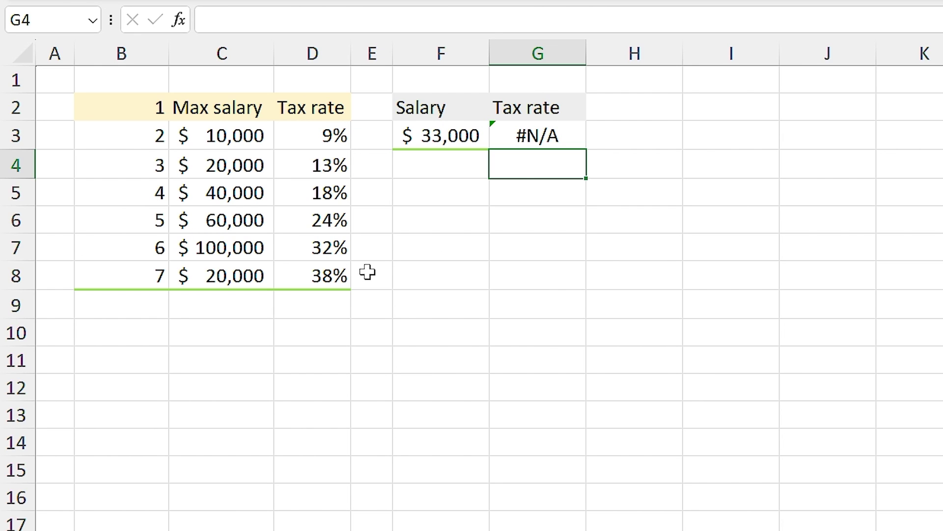
Extend the XLOOKUP in G3 past the return array, leaving the if_not_found argument empty and starting the match mode argument
{"action": "left_click", "coordinate": [513, 137]}
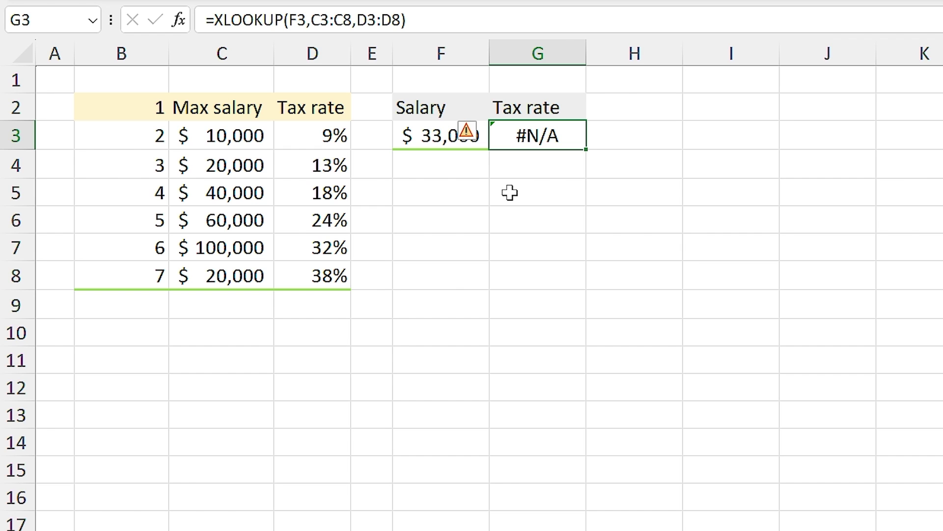
{"action": "double_click", "coordinate": [513, 137]}
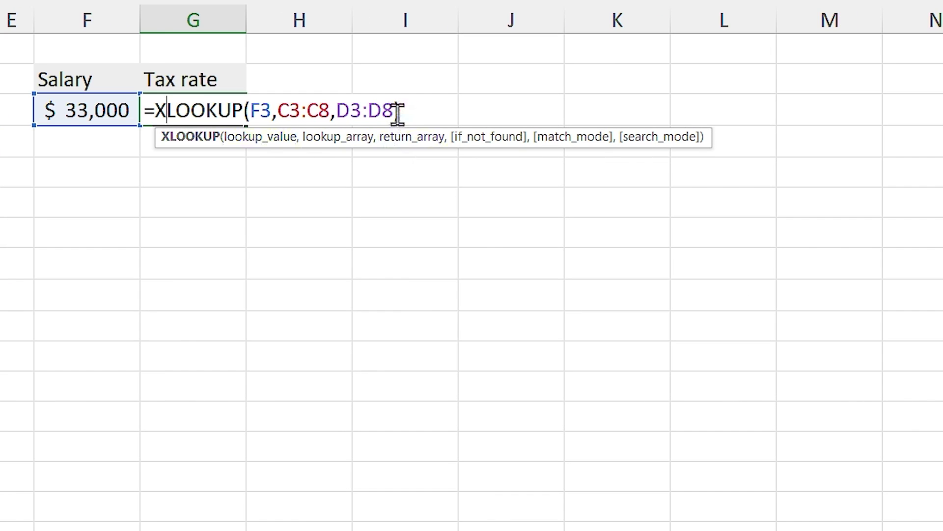
{"action": "left_click", "coordinate": [397, 112]}
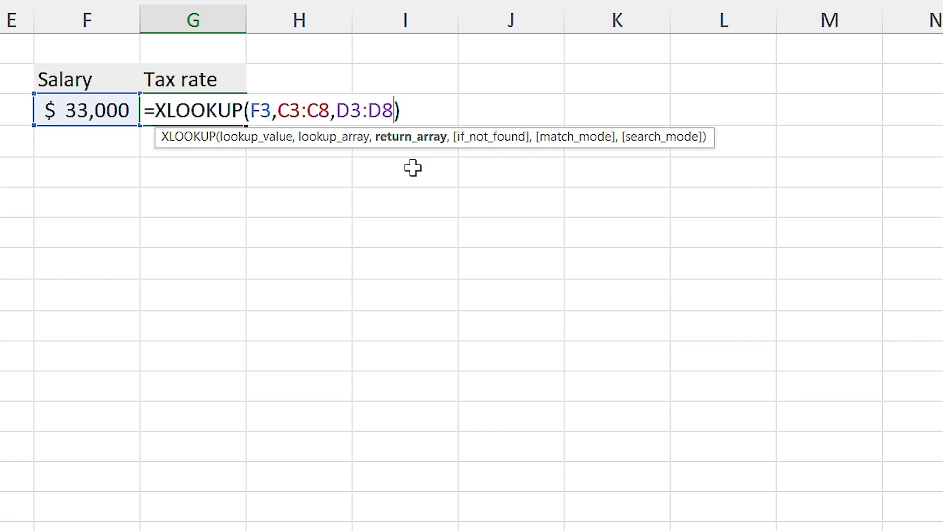
{"action": "type", "text": ","}
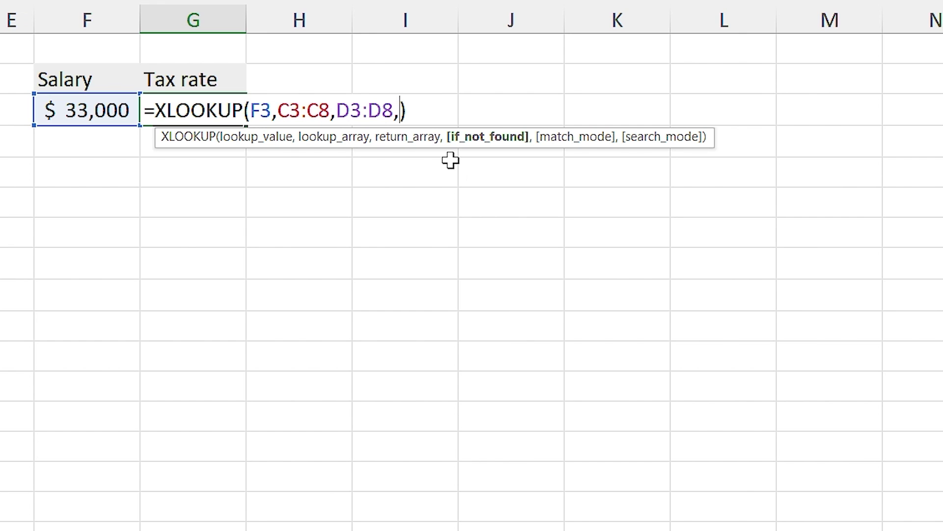
{"action": "type", "text": ","}
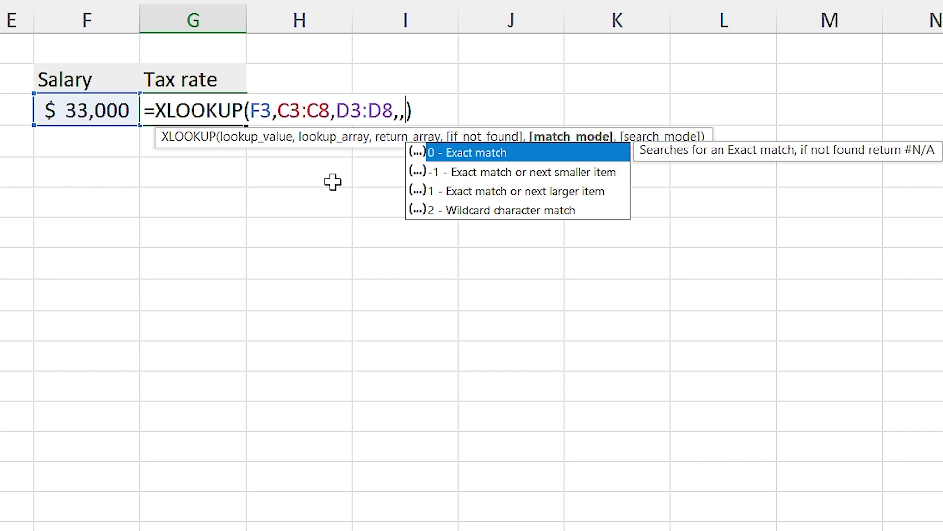
Review the match modes, set the one in G3 to -1 (exact match or next smaller item), and compare the result with C4:D4
{"action": "left_click", "coordinate": [470, 176]}
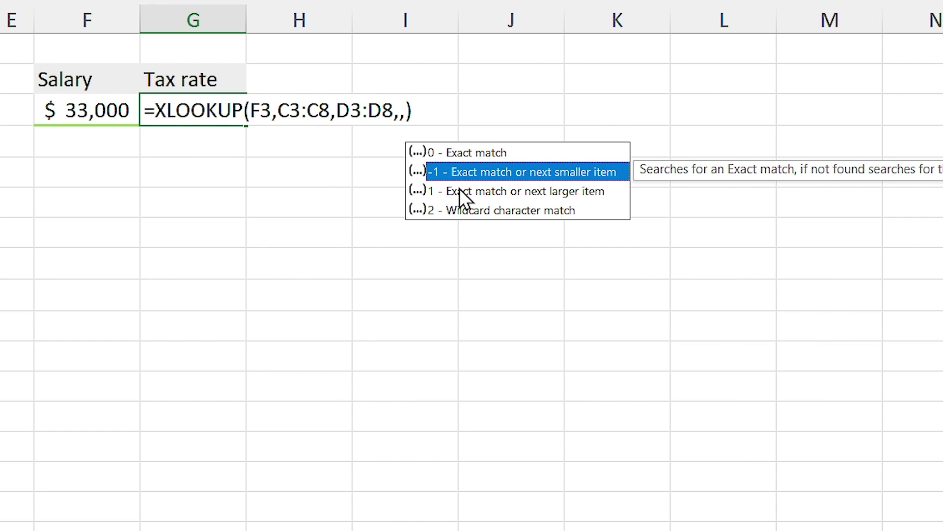
{"action": "left_click", "coordinate": [459, 192]}
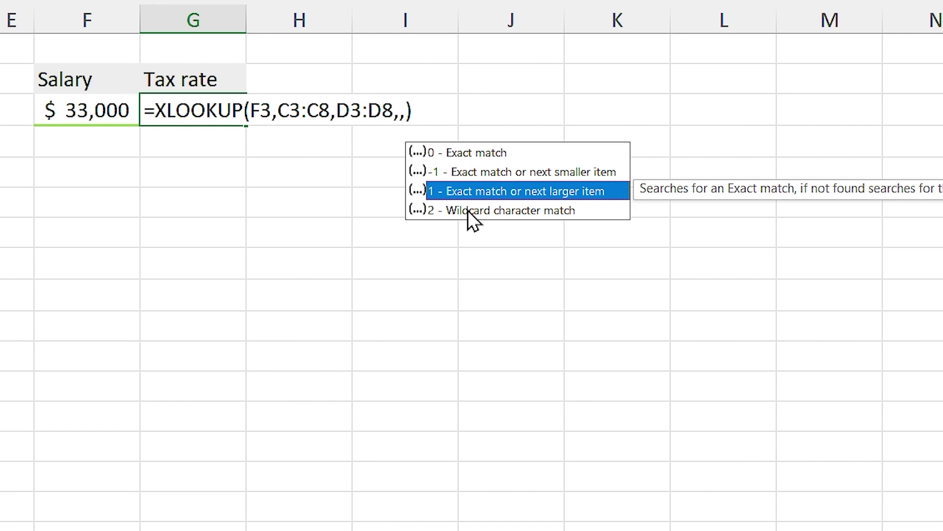
{"action": "left_click", "coordinate": [466, 210]}
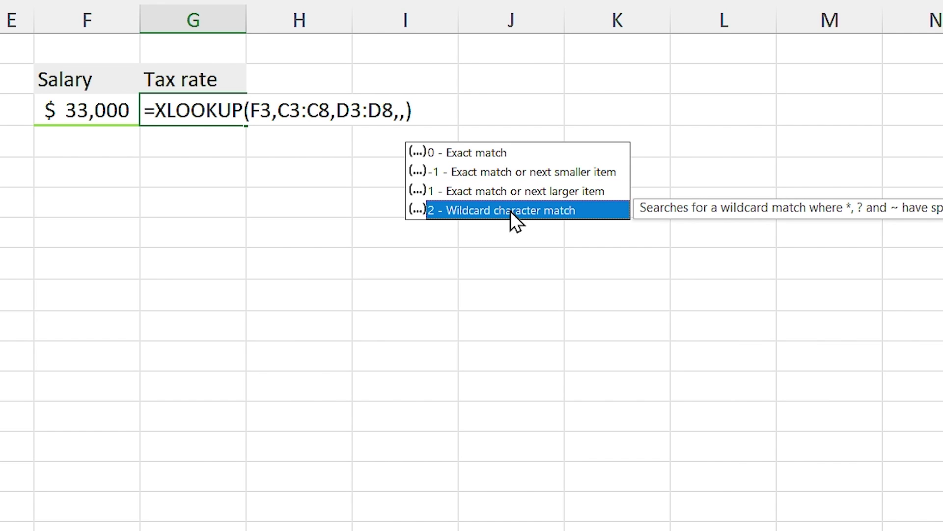
{"action": "left_click", "coordinate": [457, 176]}
{"action": "double_click", "coordinate": [451, 173]}
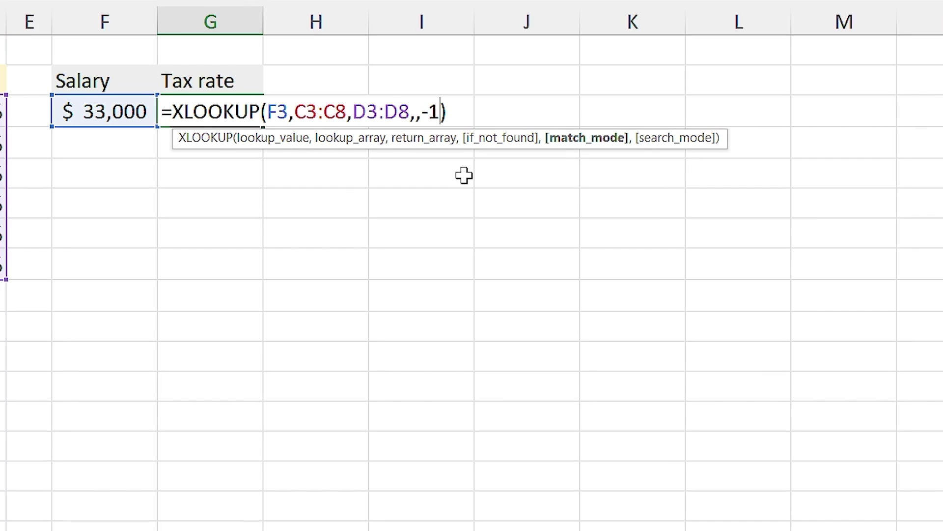
{"action": "key", "text": "Return"}
{"action": "left_click", "coordinate": [512, 135]}
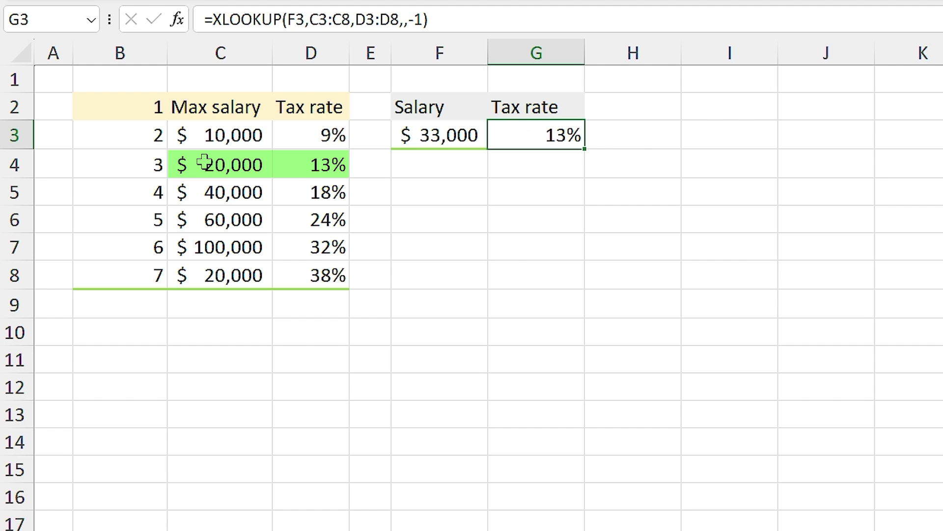
{"action": "left_click_drag", "start_coordinate": [205, 157], "coordinate": [305, 160]}
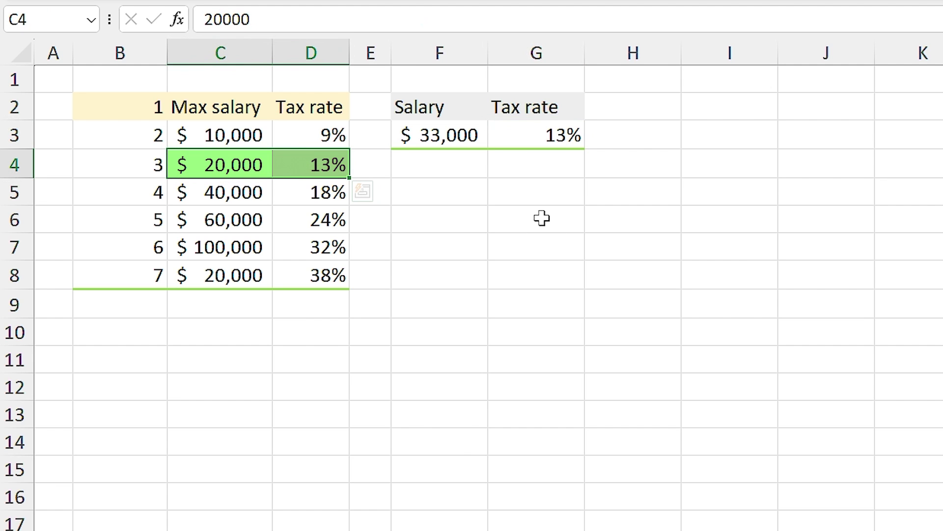